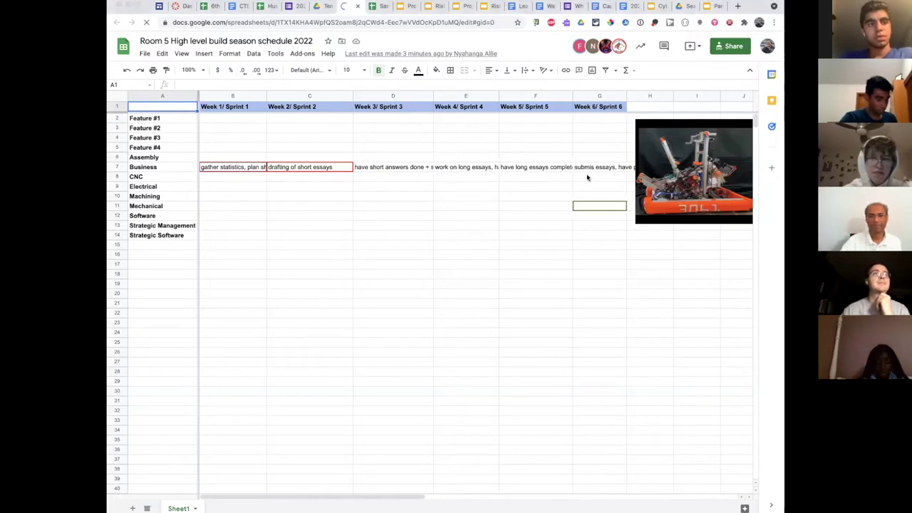
# - Zoom the Room 5 schedule to 150% and wrap the text across the Business row
pyautogui.click(203, 71)
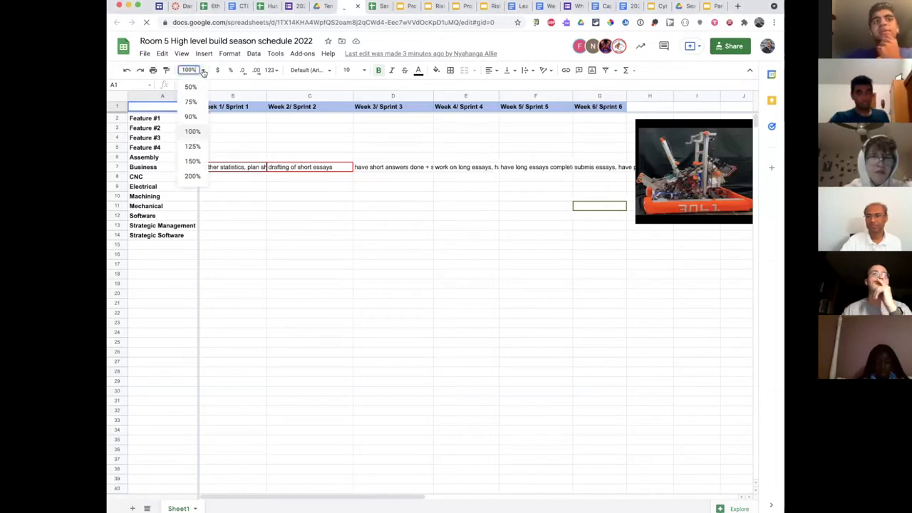
pyautogui.click(194, 161)
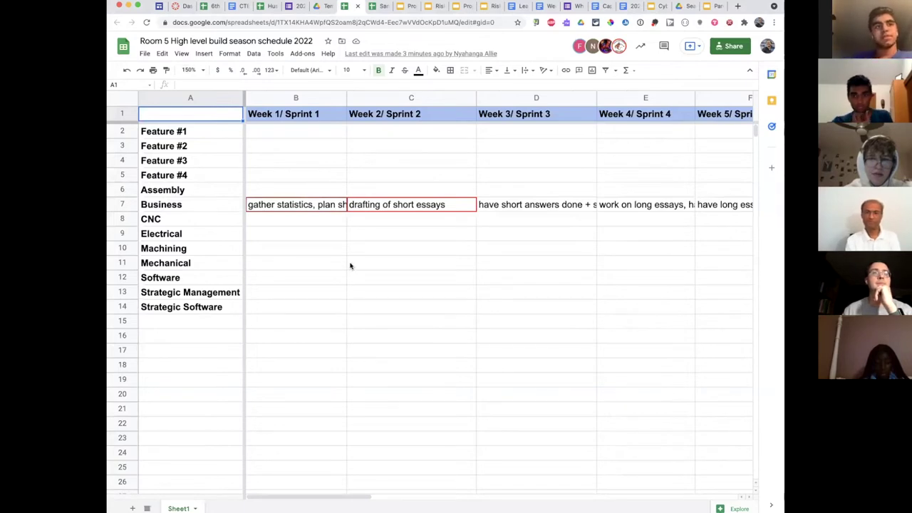
pyautogui.click(124, 205)
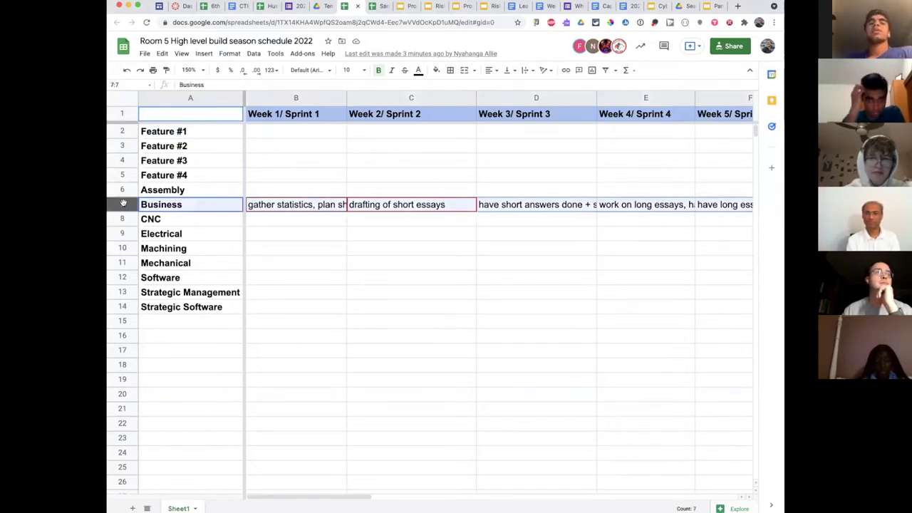
pyautogui.click(530, 75)
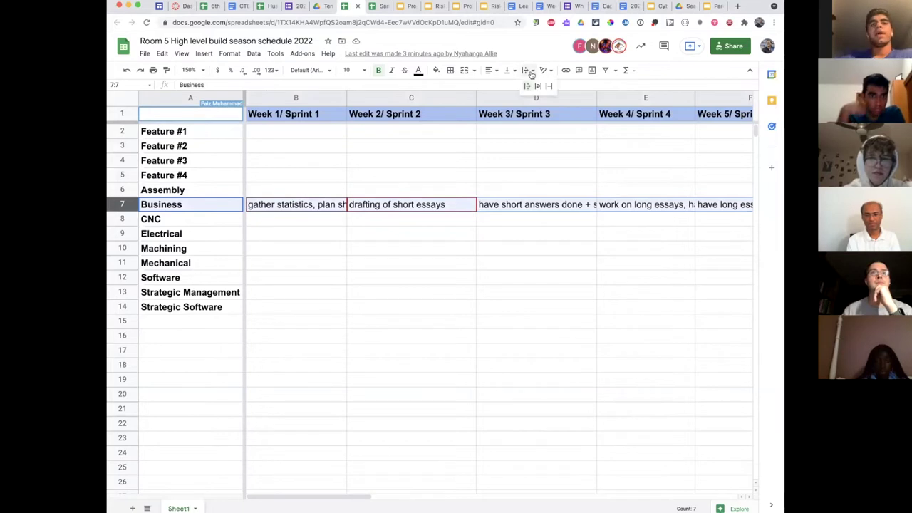
pyautogui.click(538, 87)
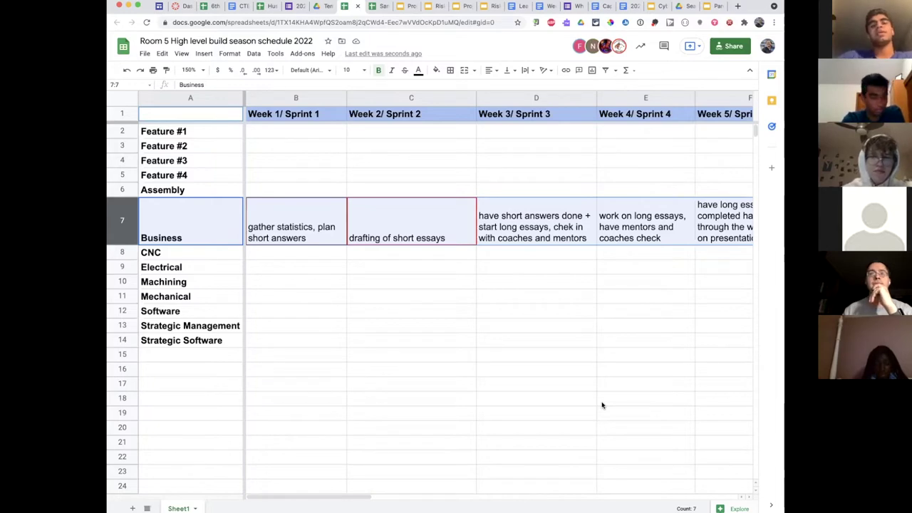
# - Review the Business row's planned tasks for Sprint 3 through Sprint 6, one cell after another
pyautogui.click(560, 223)
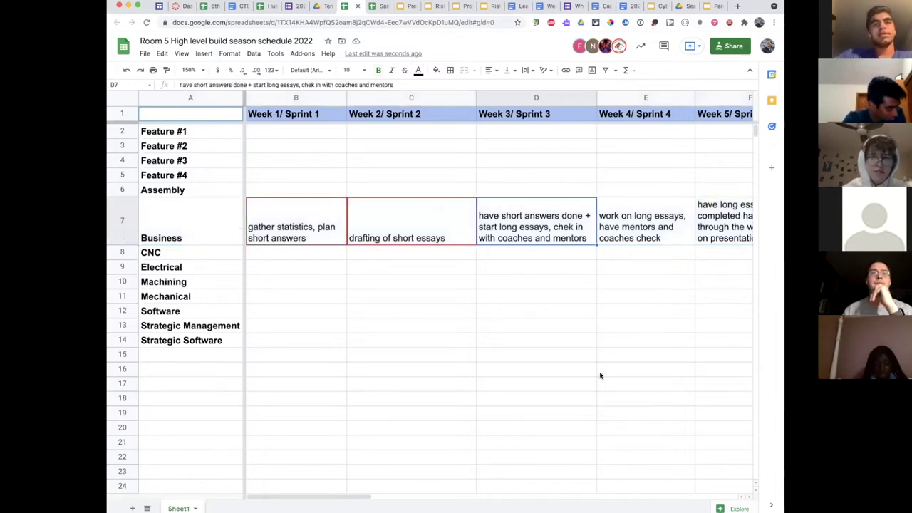
pyautogui.press('Right')
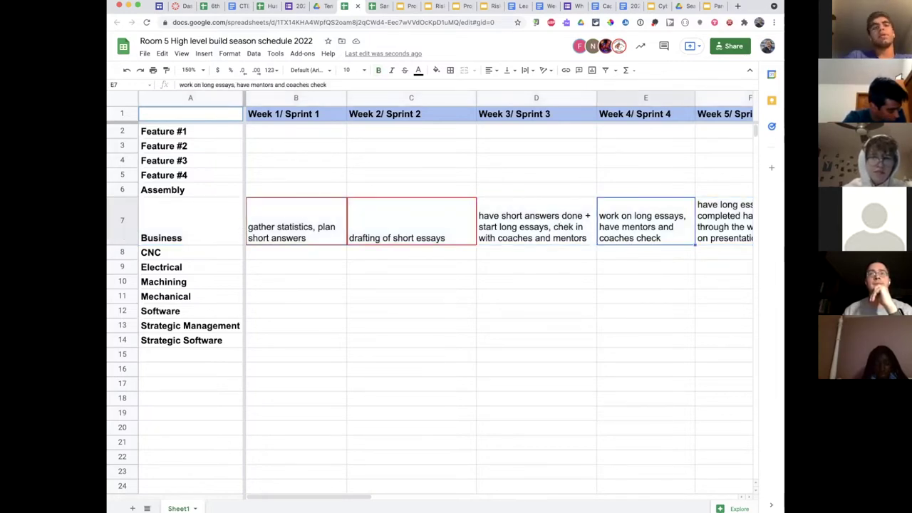
pyautogui.hscroll(3, 576, 368)
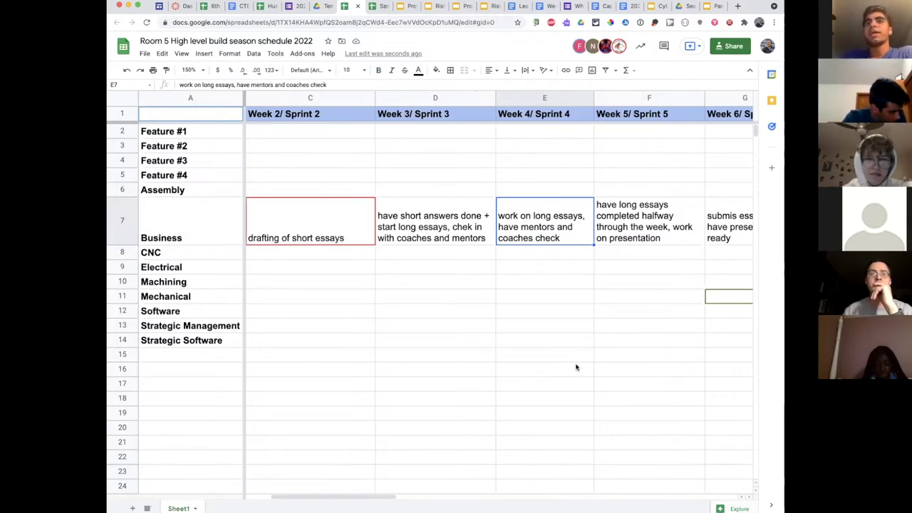
pyautogui.hscroll(2, 577, 368)
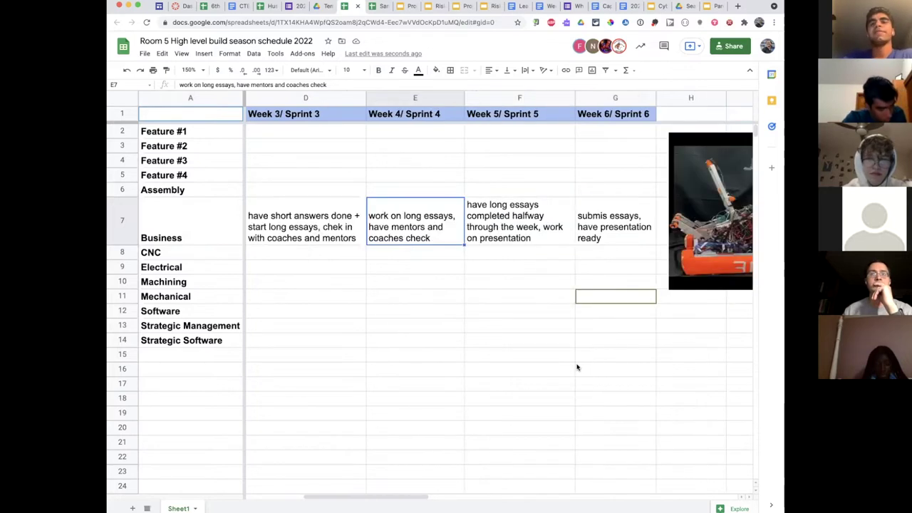
pyautogui.click(528, 228)
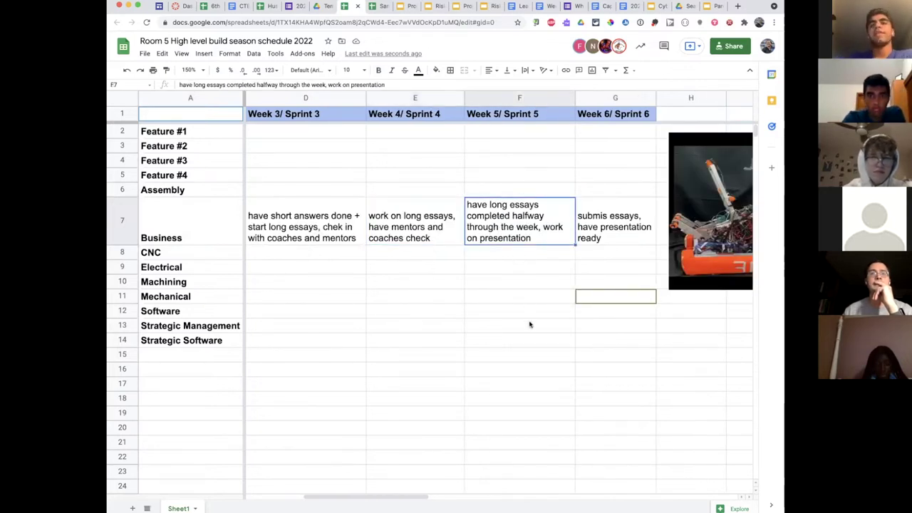
pyautogui.click(606, 236)
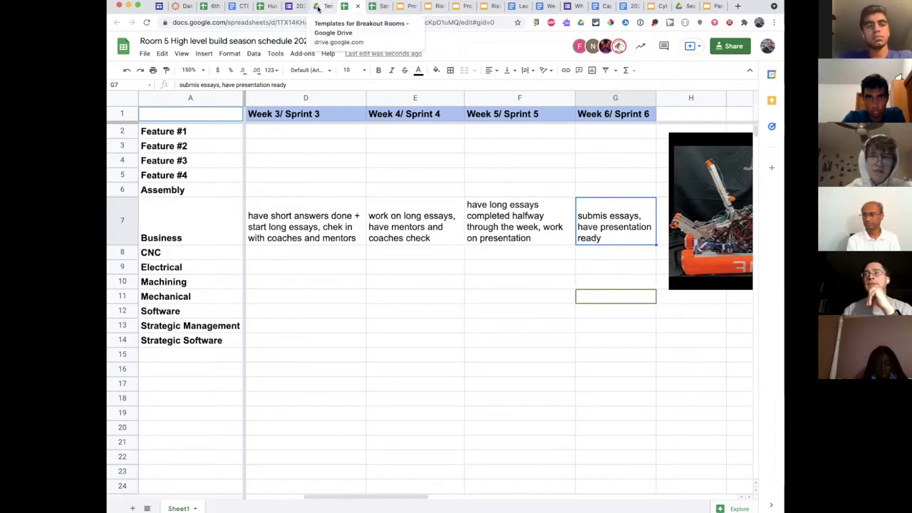
# - Open Room 2 High level build season schedule 2022 from the Templates for Breakout Rooms folder and zoom it to 125%
pyautogui.click(317, 7)
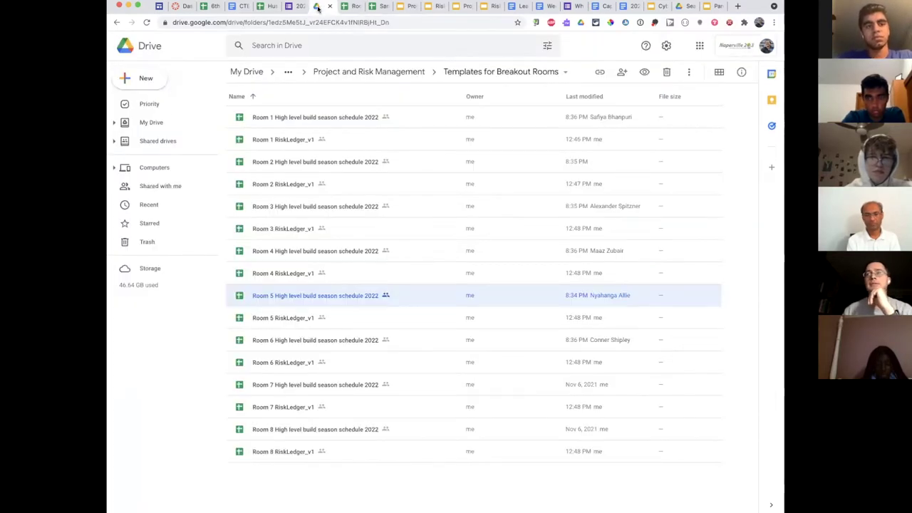
pyautogui.doubleClick(280, 163)
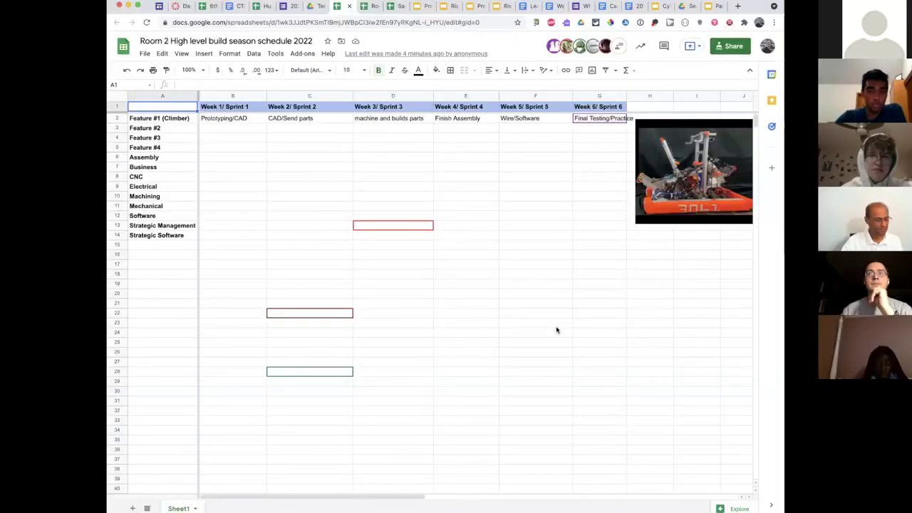
pyautogui.click(189, 70)
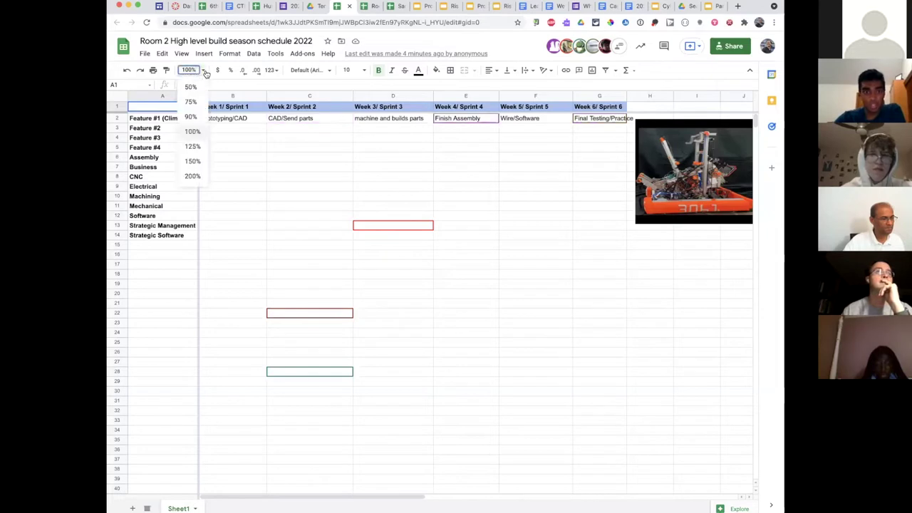
pyautogui.click(192, 147)
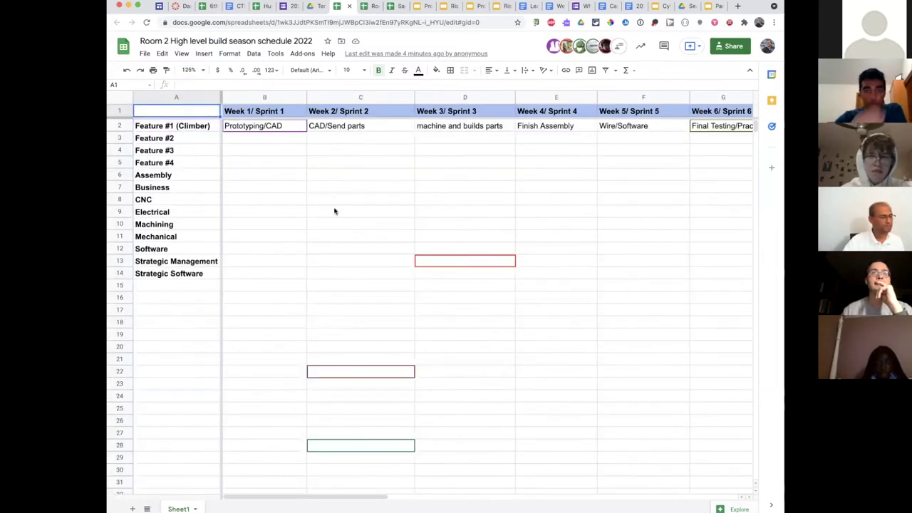
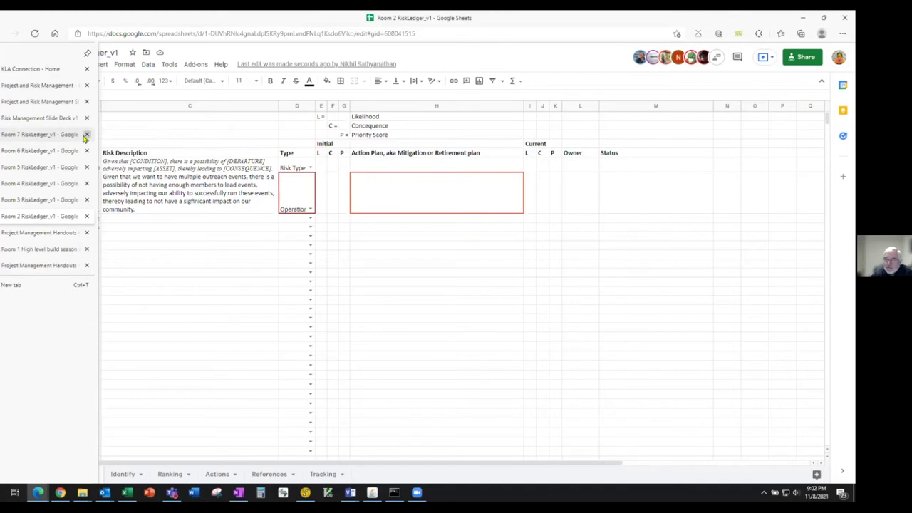
# - Close the Room 7 RiskLedger_v1 spreadsheet and bring up the Room 6 RiskLedger_v1
pyautogui.click(86, 135)
pyautogui.click(9, 138)
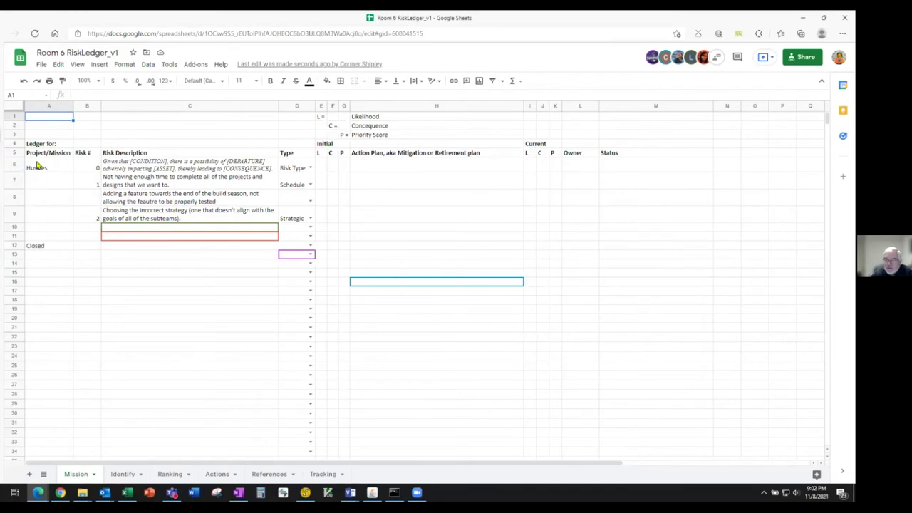
pyautogui.moveTo(43, 150)
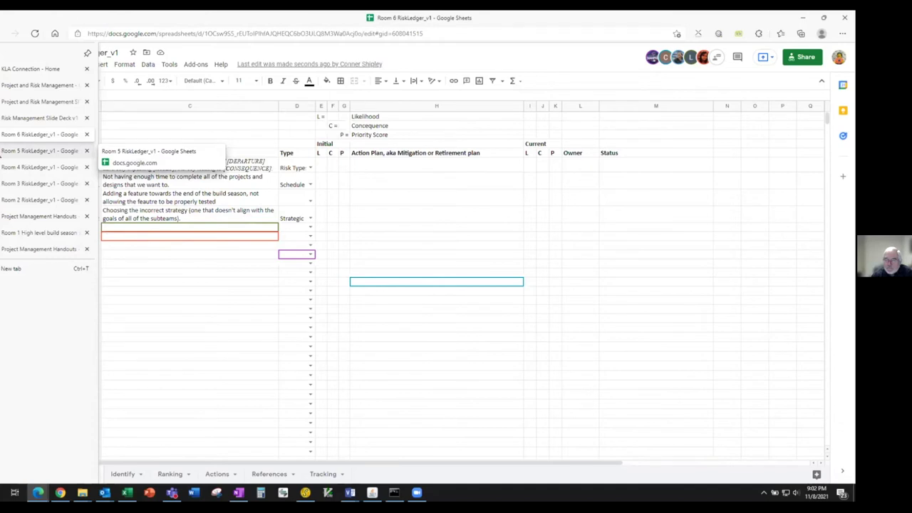
pyautogui.click(417, 493)
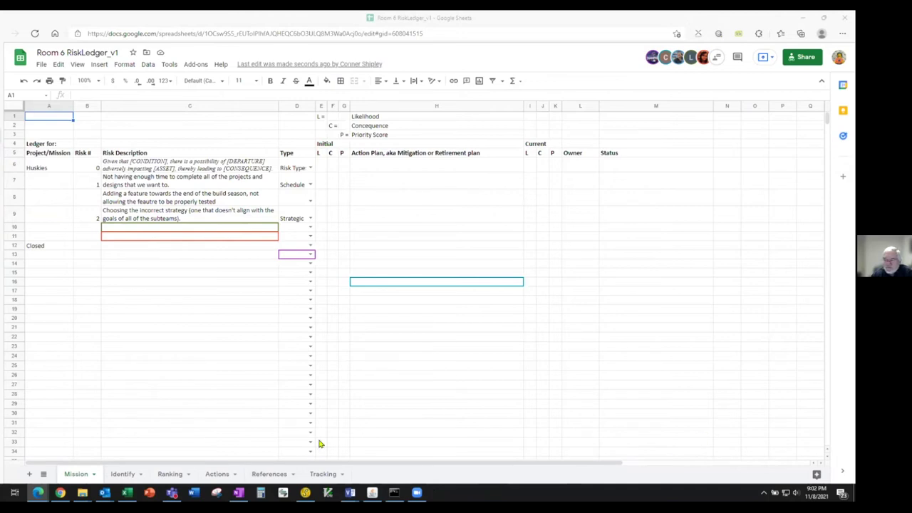
pyautogui.moveTo(417, 493)
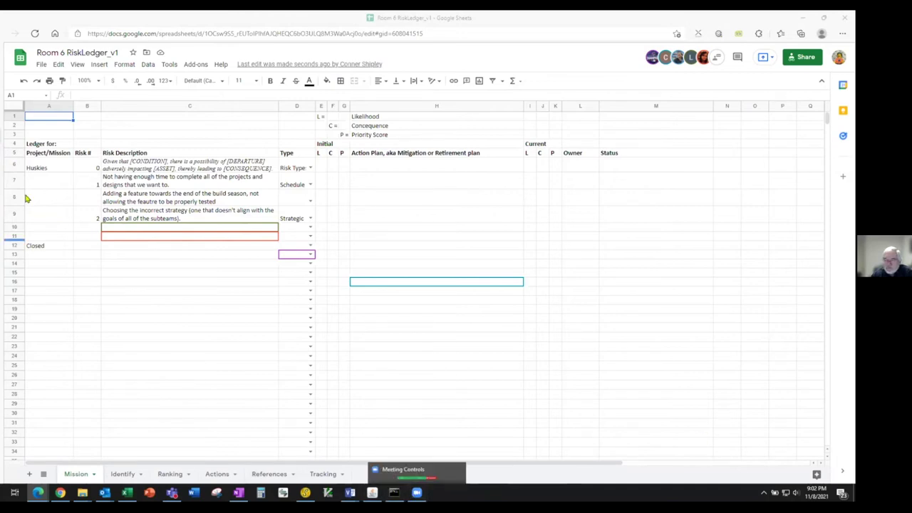
# - Switch to the Room 2 RiskLedger_v1 and examine the risk type of the Chairmans outreach risk
pyautogui.moveTo(5, 139)
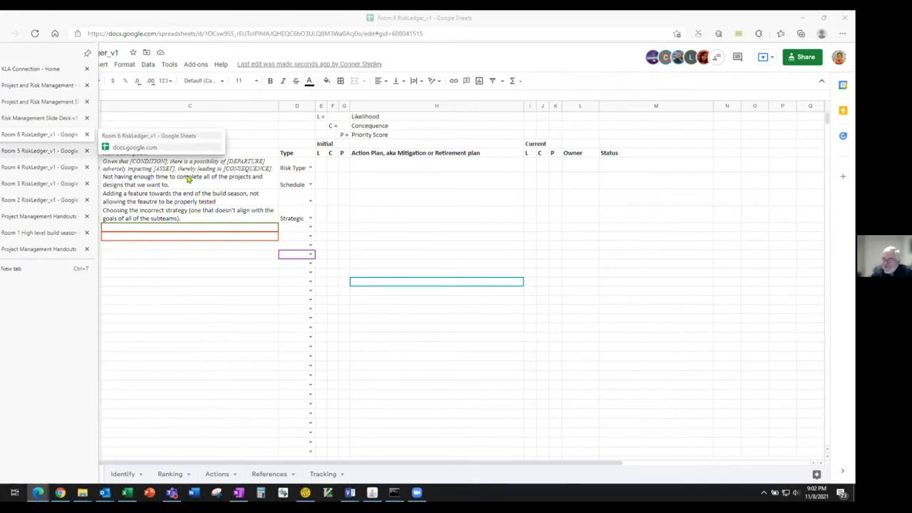
pyautogui.click(8, 184)
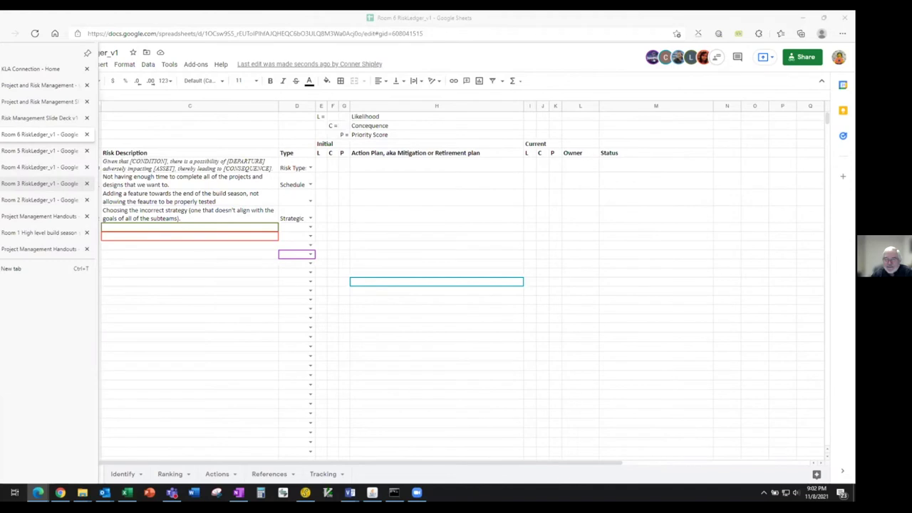
pyautogui.click(43, 199)
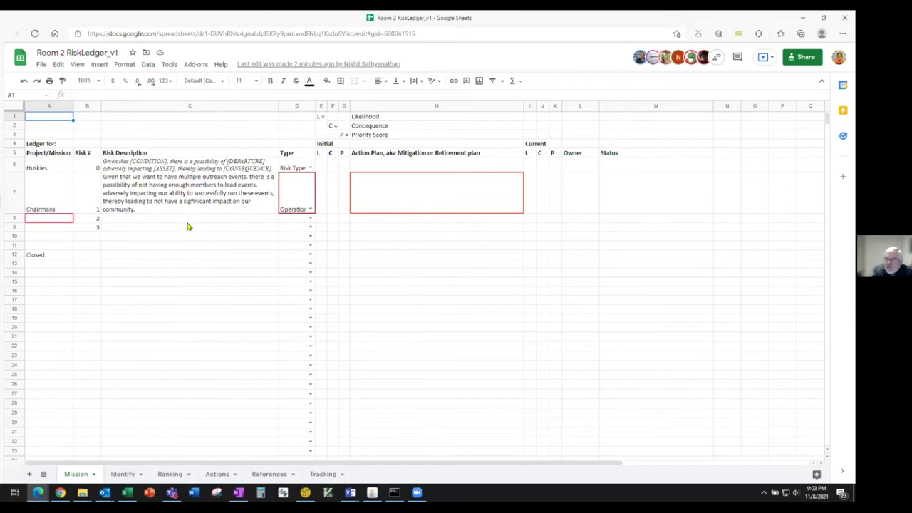
pyautogui.click(296, 195)
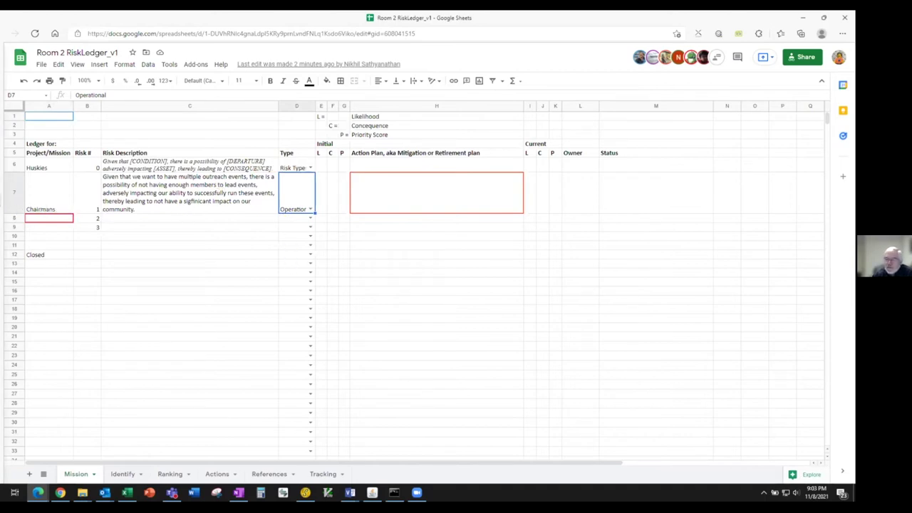
# - Return to the Room 6 RiskLedger_v1 and examine the risk description about adding a feature late in the build season
pyautogui.moveTo(6, 207)
pyautogui.moveTo(15, 190)
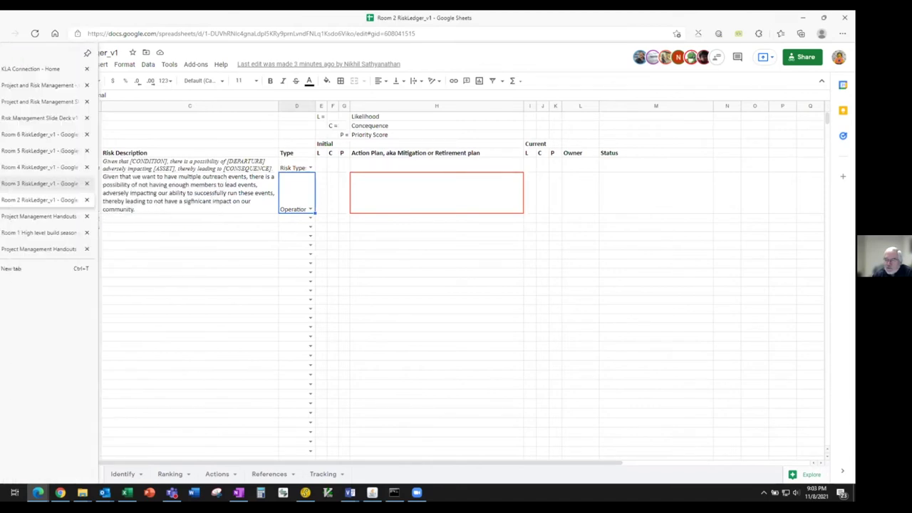
pyautogui.click(39, 134)
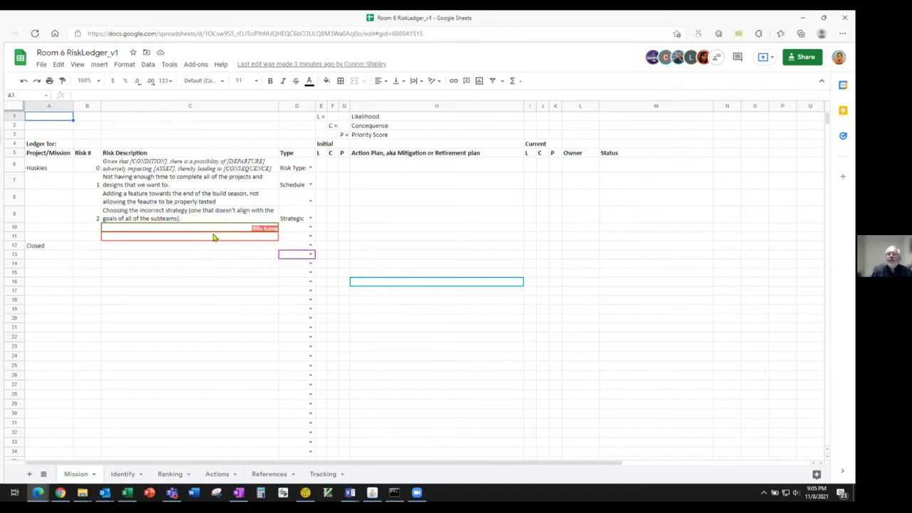
pyautogui.click(186, 203)
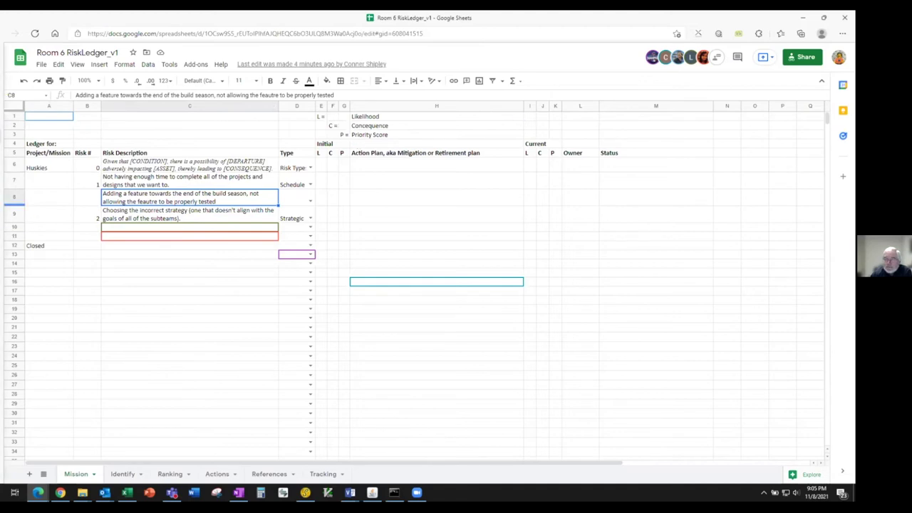
# - Present Risk Management Slide Deck v1 in presenter view from slide 10, move the notes window off the slides, and advance to the MIRA slide
pyautogui.hotkey('alt', 'Tab')
pyautogui.moveTo(14, 114)
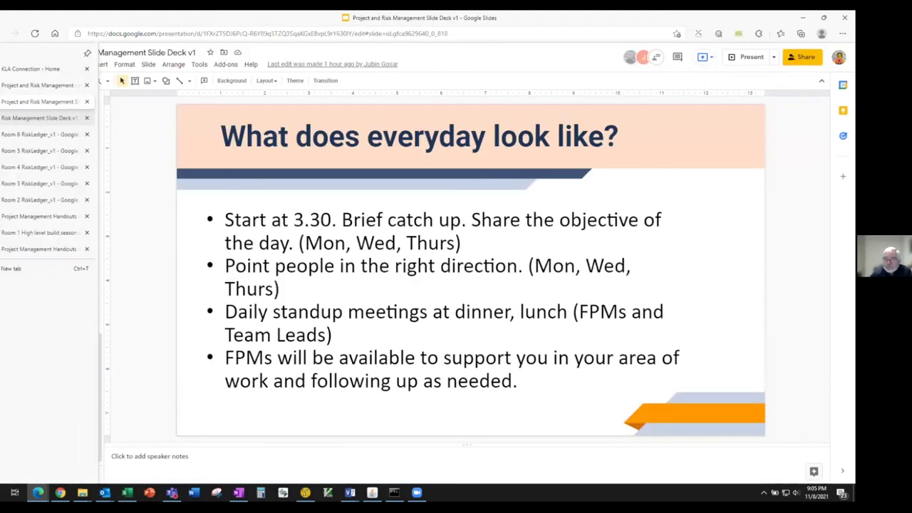
pyautogui.click(43, 114)
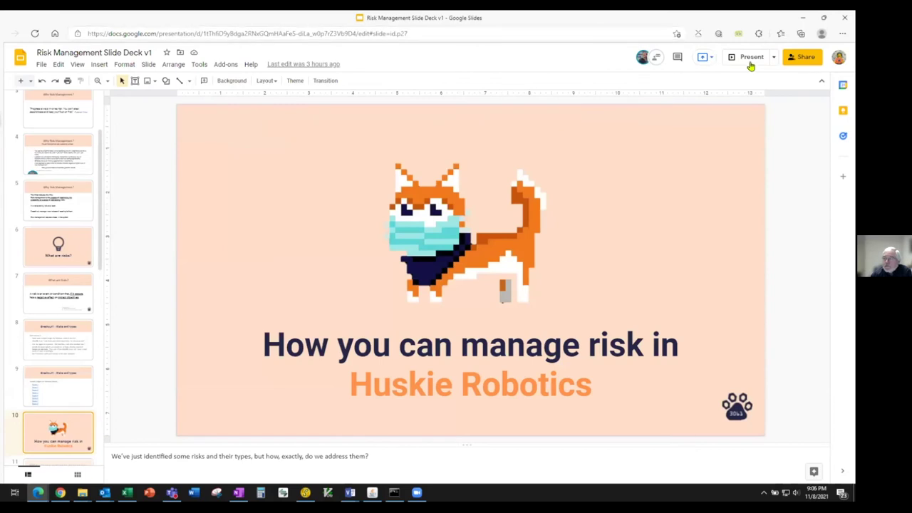
pyautogui.click(774, 57)
pyautogui.click(682, 76)
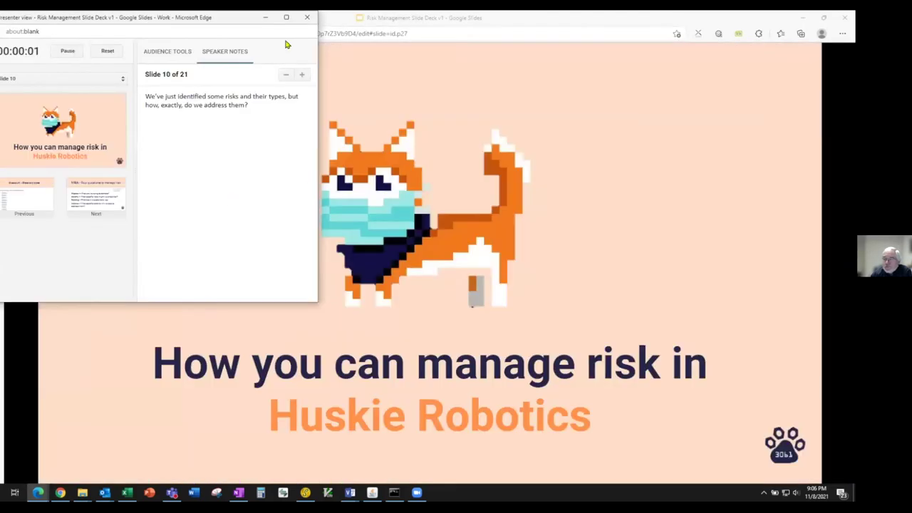
pyautogui.moveTo(239, 22); pyautogui.dragTo(0, 22)
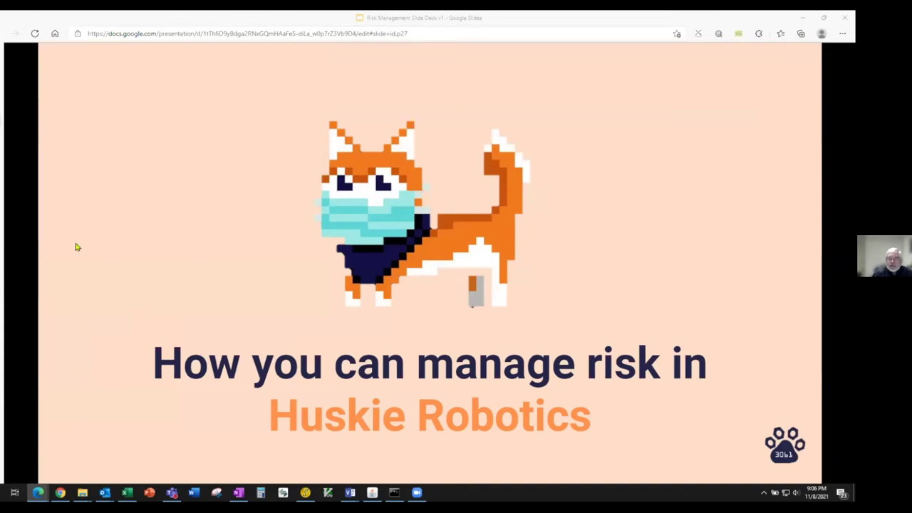
pyautogui.click(110, 235)
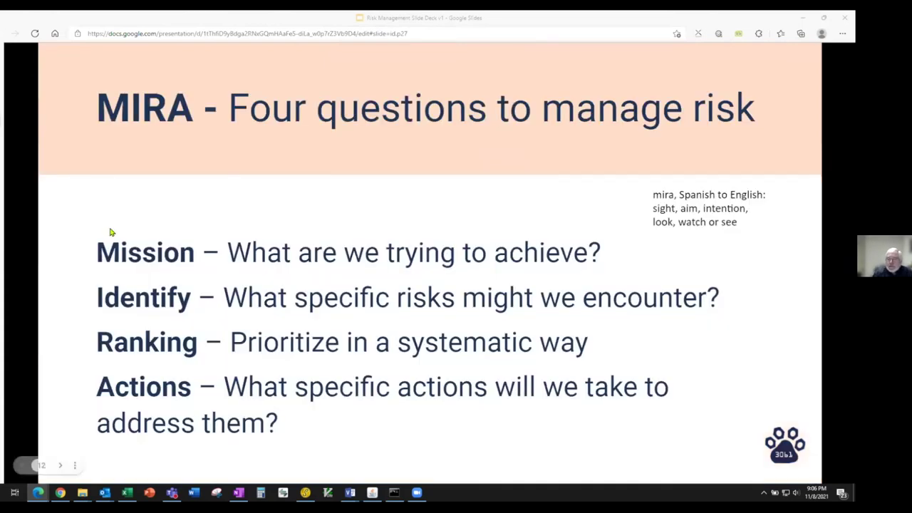
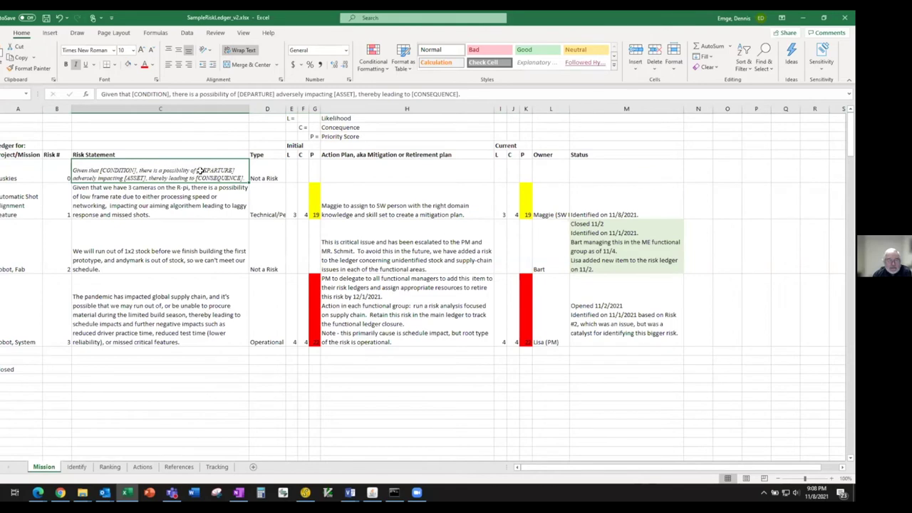
# - In the Excel workbook SampleRiskLedger_v2.xlsx, examine the Risk Statement column and the first numbered risk
pyautogui.click(114, 153)
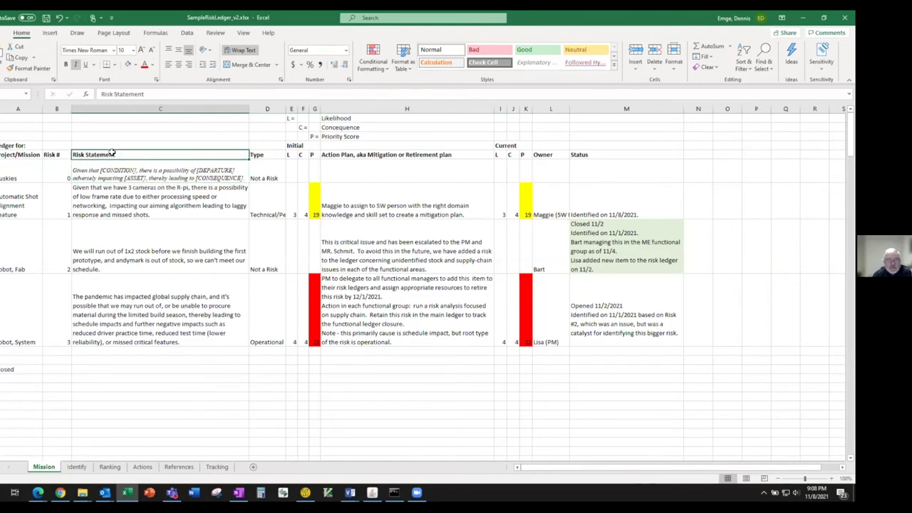
pyautogui.click(56, 198)
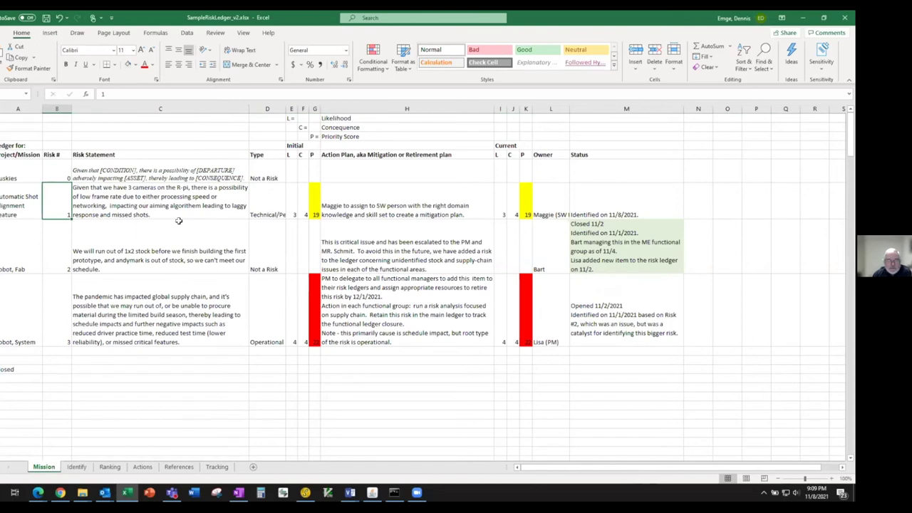
# - Examine the initial likelihood, consequence and priority of the Automatic Shot Alignment Feature risk, plus the consequence criteria on the Ranking sheet
pyautogui.click(295, 204)
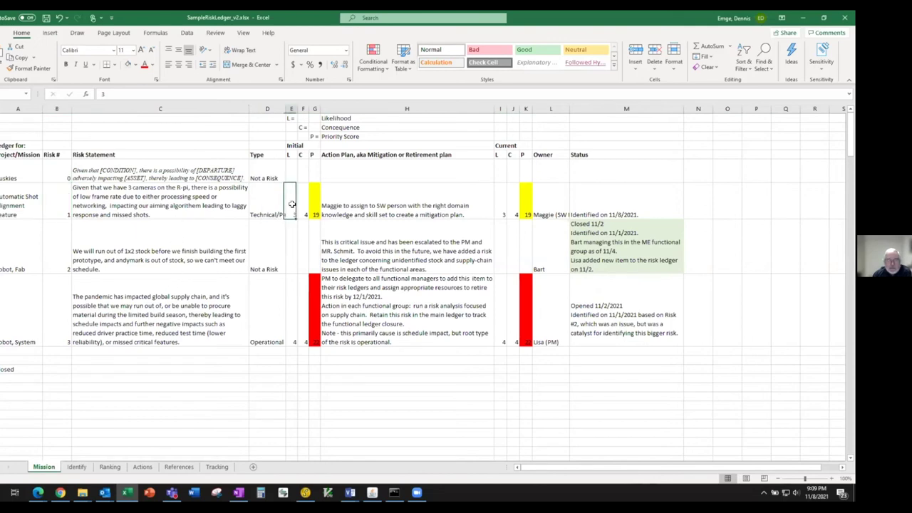
pyautogui.click(300, 205)
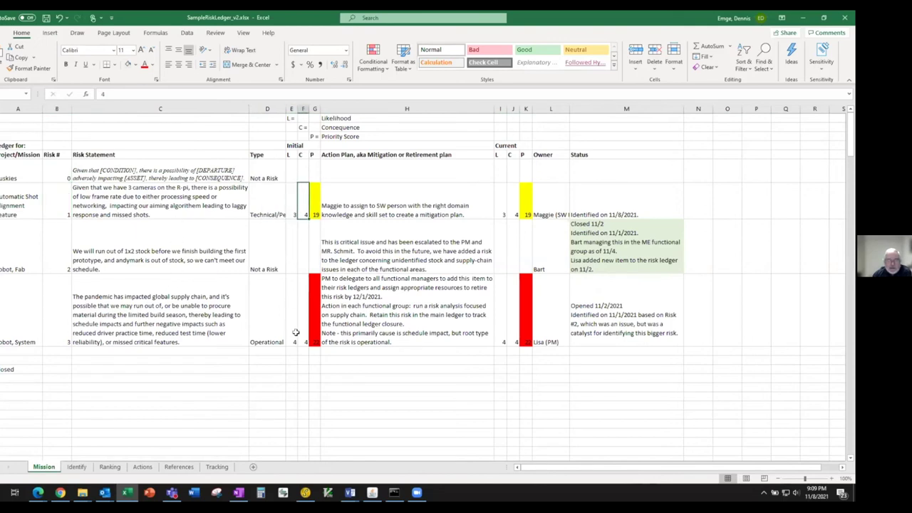
pyautogui.click(315, 205)
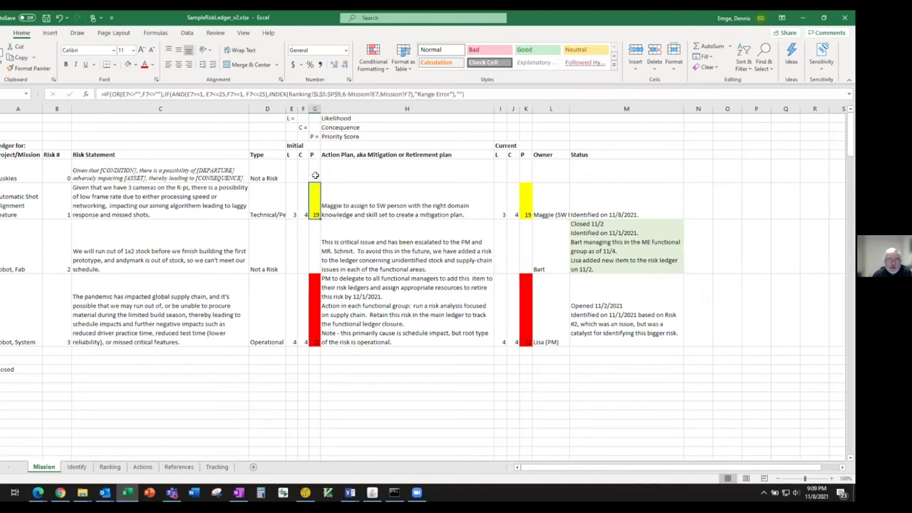
pyautogui.click(110, 468)
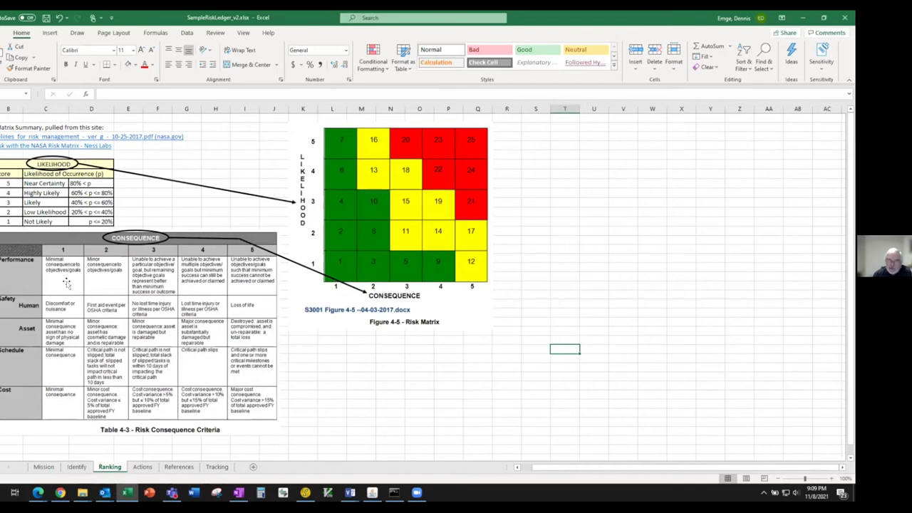
pyautogui.click(16, 360)
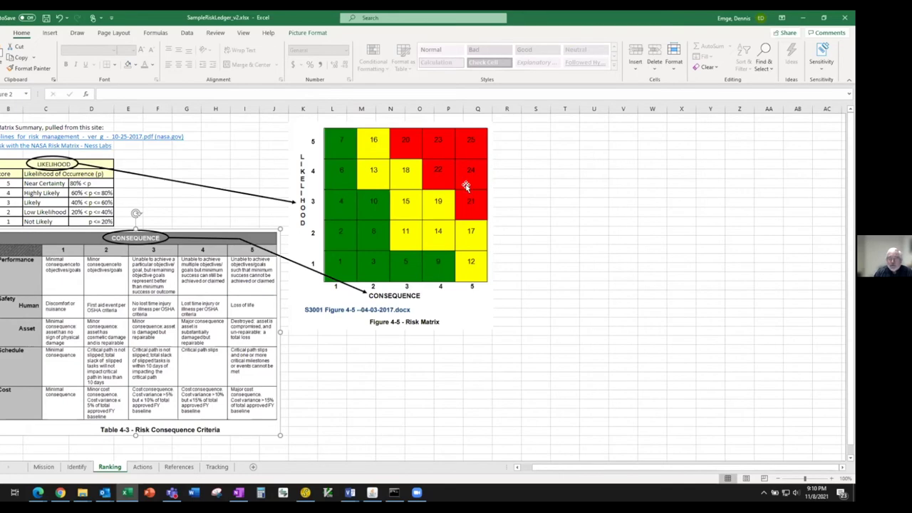
# - Return to the Mission sheet and examine the Automatic Shot Alignment Feature risk's type and initial scores
pyautogui.click(45, 466)
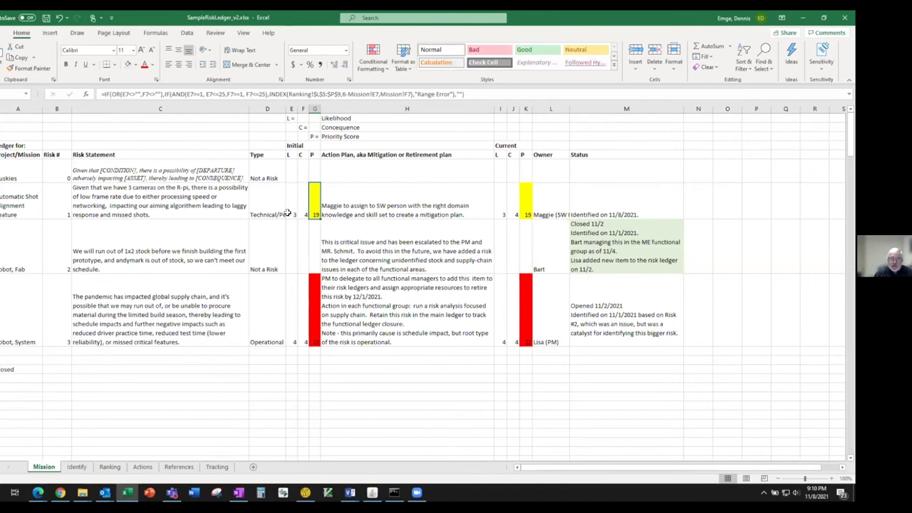
pyautogui.click(264, 210)
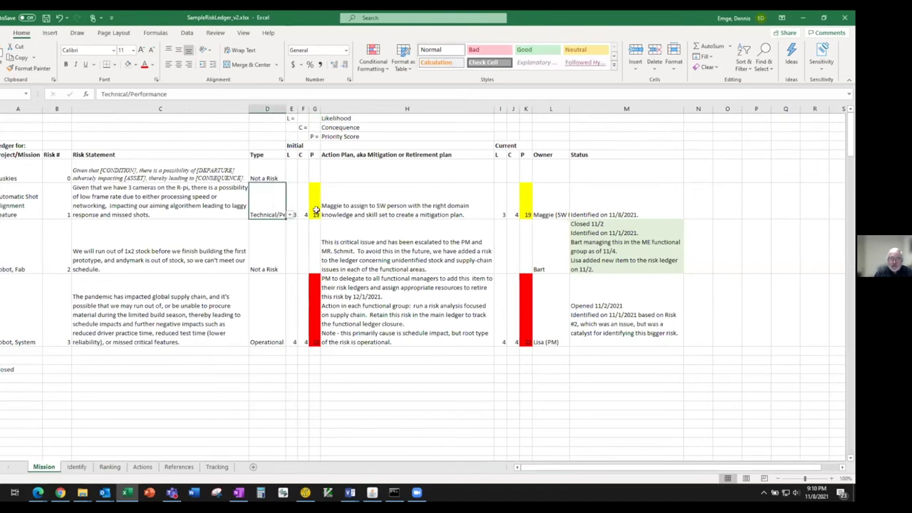
pyautogui.click(290, 198)
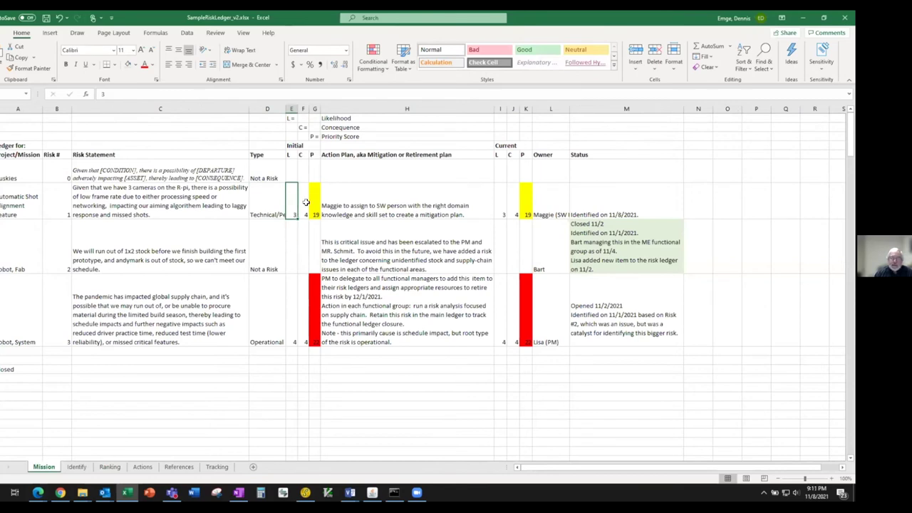
pyautogui.click(302, 206)
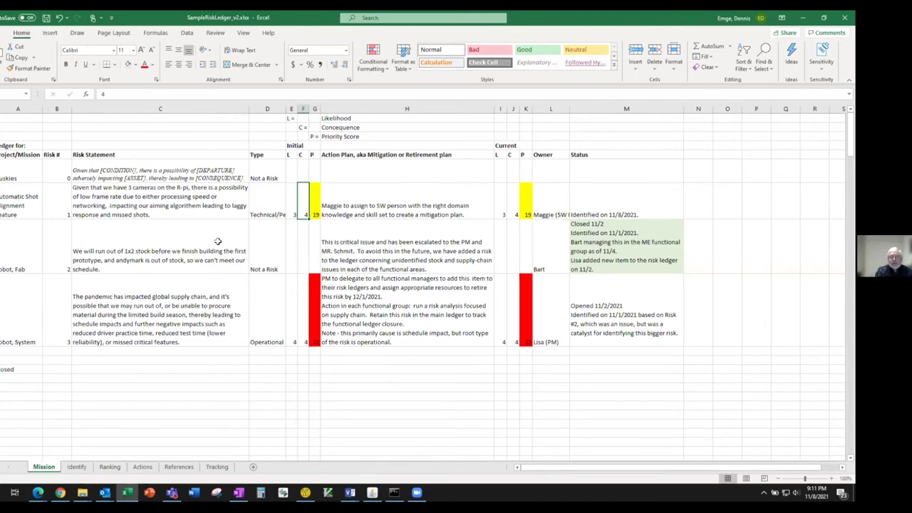
pyautogui.click(312, 210)
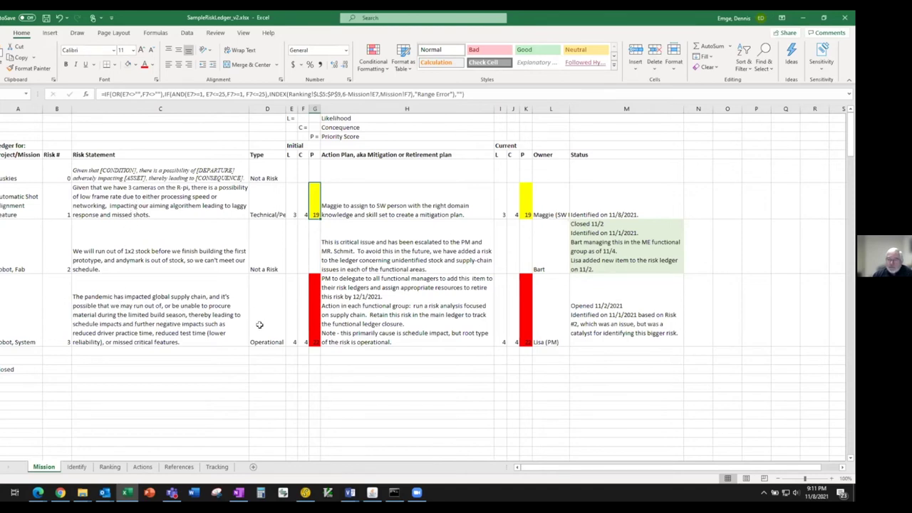
# - Examine the pandemic supply-chain risk's statement and initial L, C and P scores, and switch back to Risk Management Slide Deck v1
pyautogui.click(135, 321)
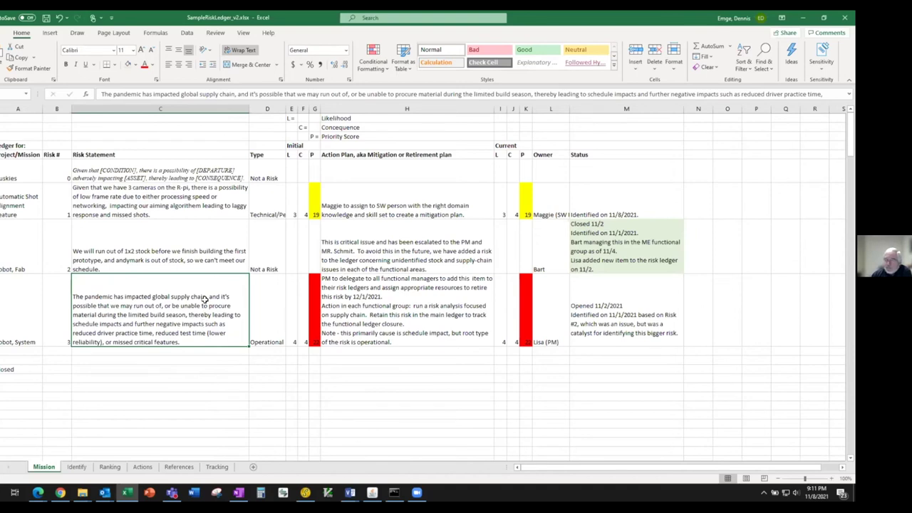
pyautogui.click(292, 339)
pyautogui.click(304, 339)
pyautogui.click(316, 340)
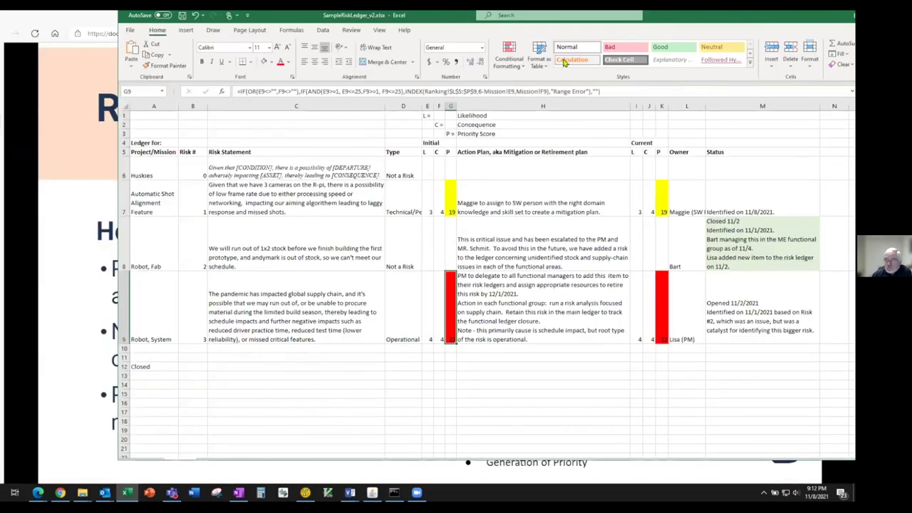
pyautogui.hotkey('alt', 'Tab')
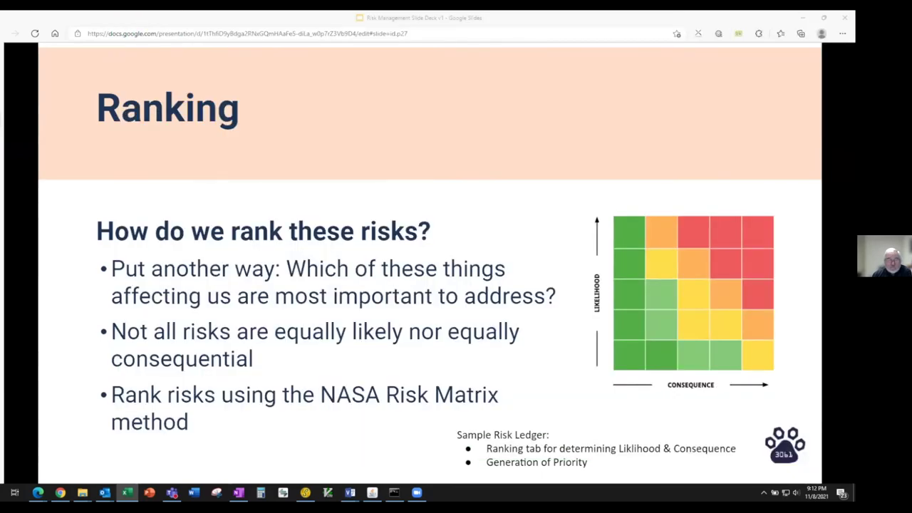
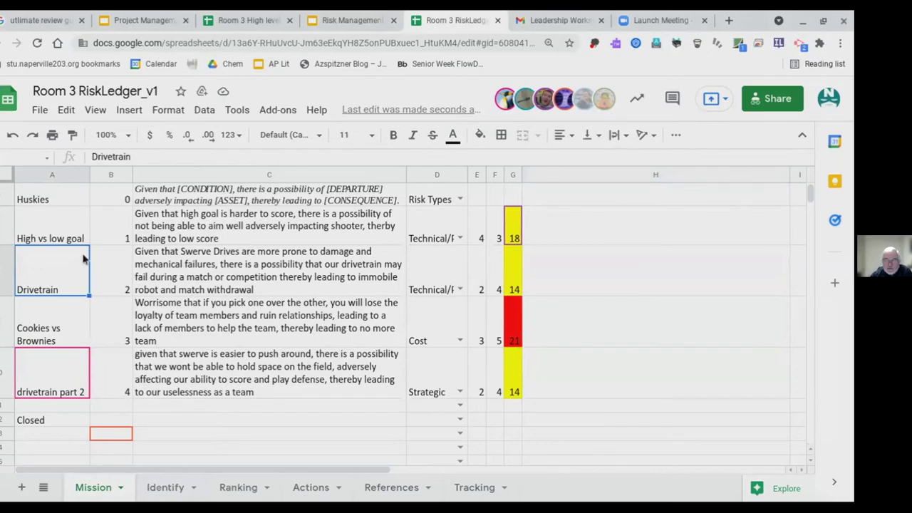
# - In Room 3 RiskLedger_v1, examine the descriptions and types of the Drivetrain and drivetrain part 2 risks
pyautogui.click(94, 385)
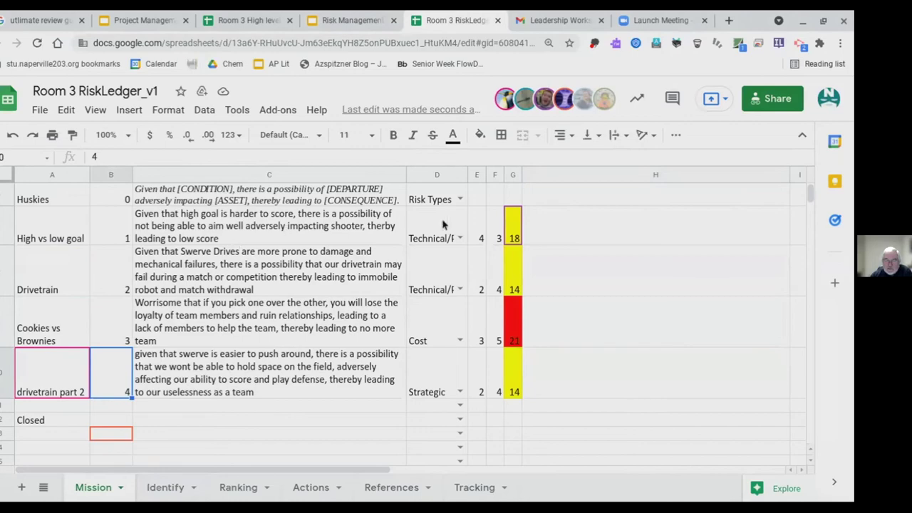
pyautogui.scroll(1, 442, 224)
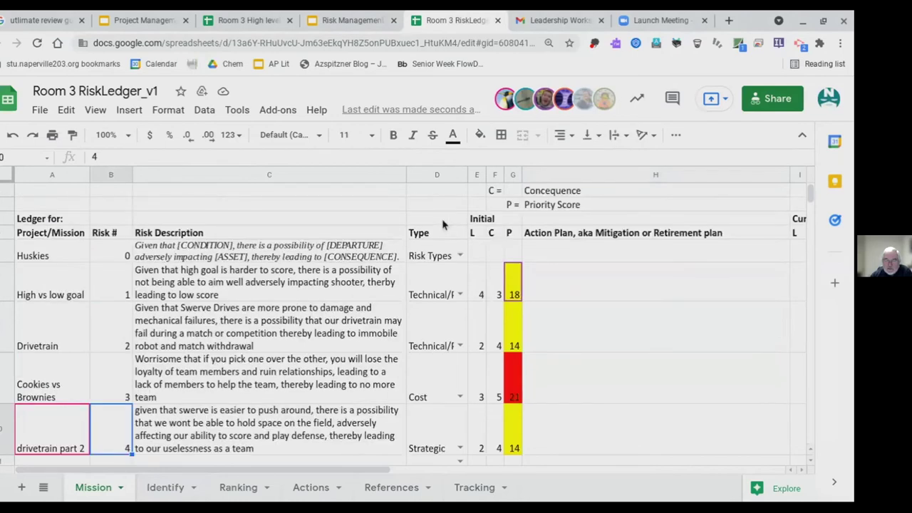
pyautogui.scroll(-1, 443, 225)
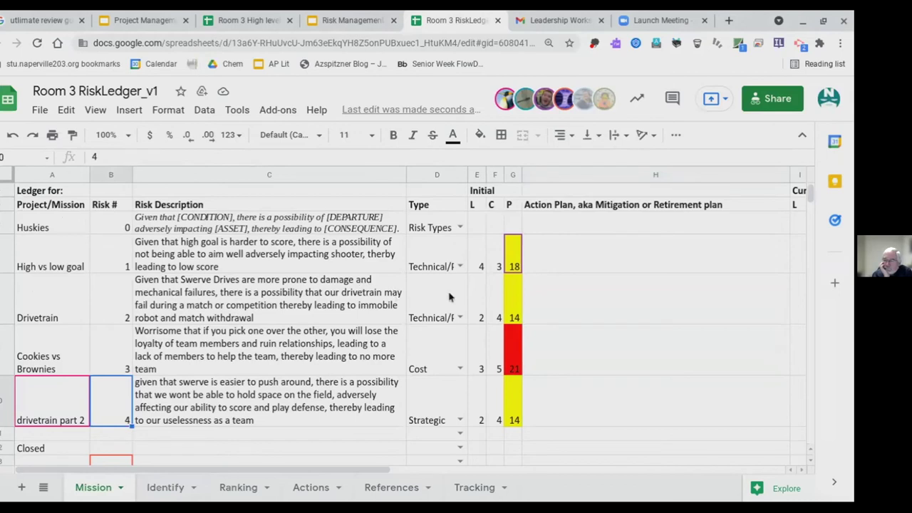
pyautogui.click(465, 410)
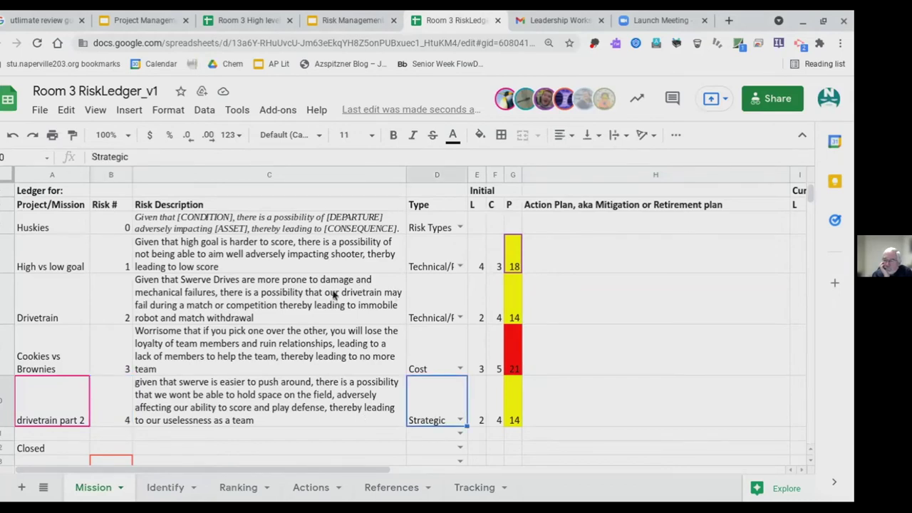
pyautogui.click(335, 298)
pyautogui.click(132, 397)
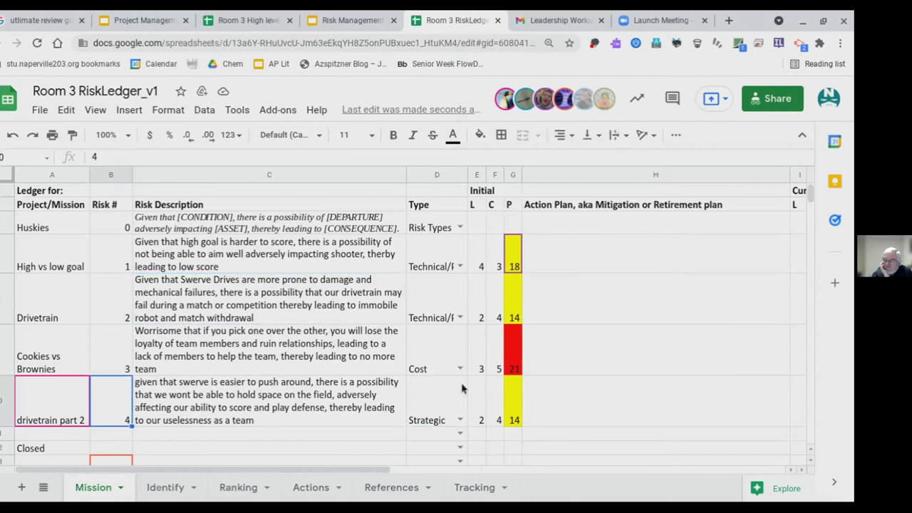
# - Compare the initial likelihood and consequence scores of the Drivetrain and drivetrain part 2 risks
pyautogui.click(477, 403)
pyautogui.click(480, 311)
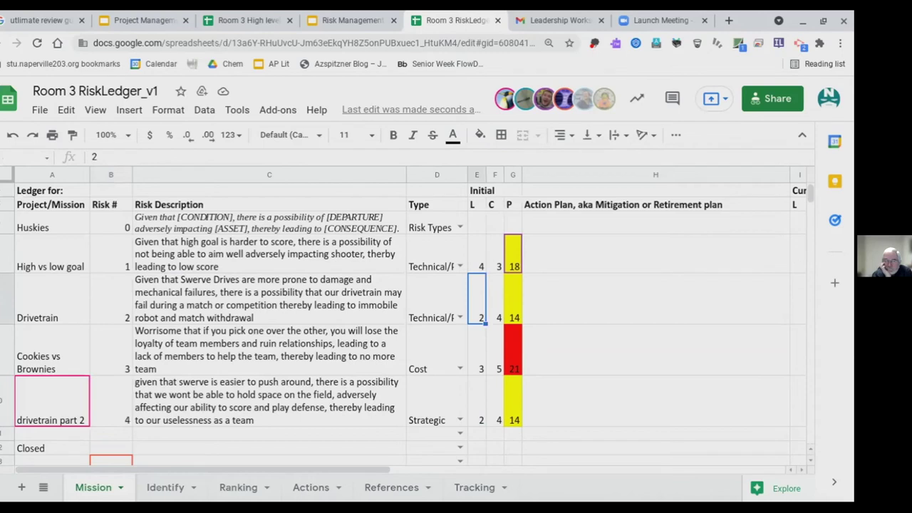
pyautogui.click(501, 317)
pyautogui.click(497, 400)
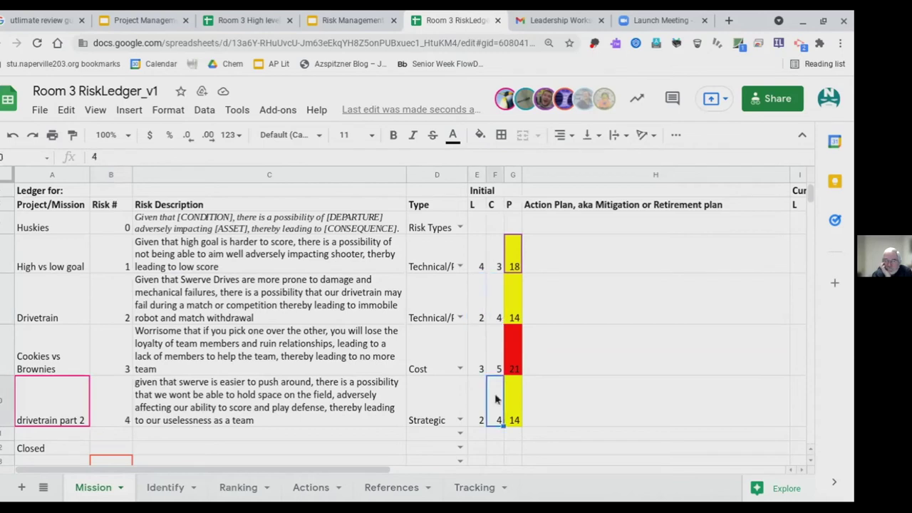
# - Examine the Cookies vs Brownies risk description, and review the entries of the two drivetrain risks again
pyautogui.click(87, 368)
pyautogui.click(263, 348)
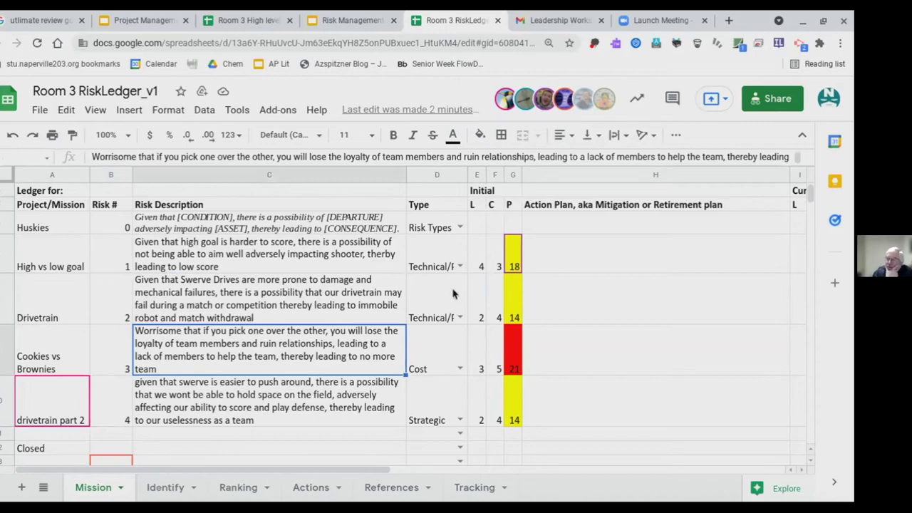
pyautogui.click(453, 294)
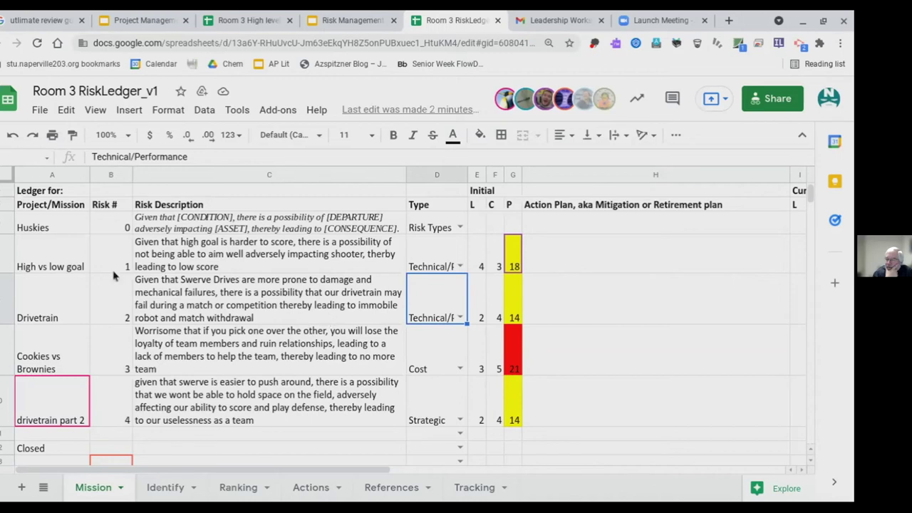
pyautogui.click(164, 307)
pyautogui.click(130, 420)
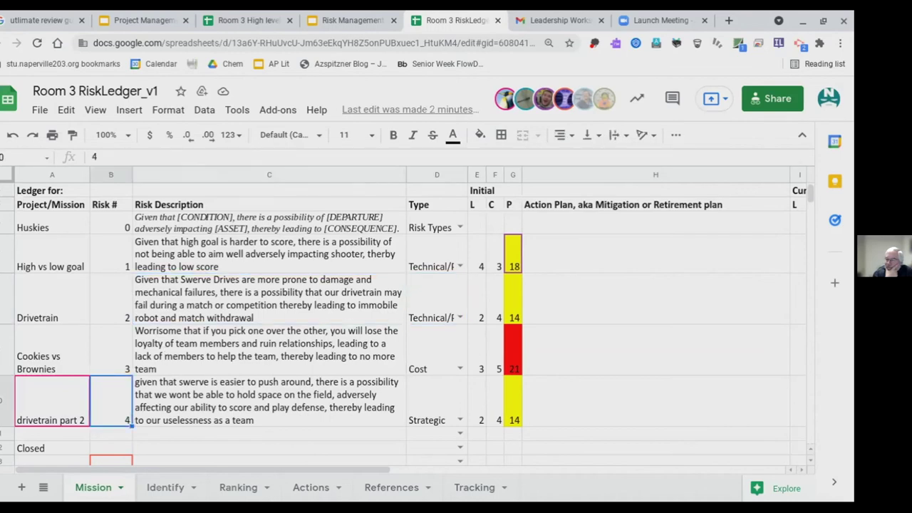
pyautogui.doubleClick(474, 318)
pyautogui.click(598, 405)
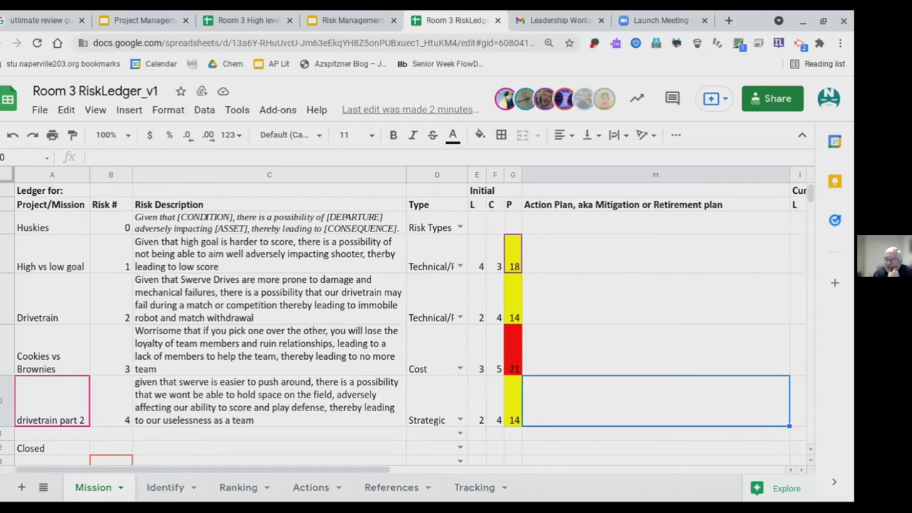
# - Compare the High vs low goal risk's likelihood and priority score with the priority scores of the two drivetrain risks
pyautogui.click(479, 265)
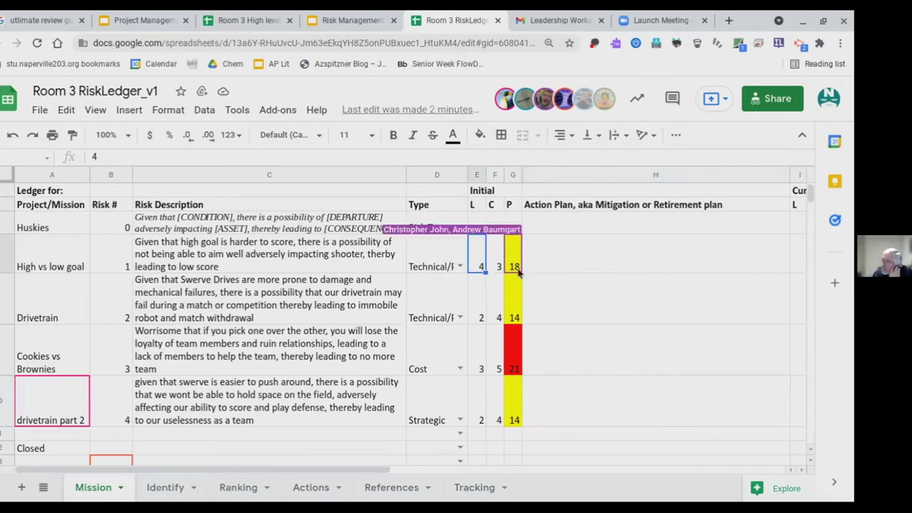
pyautogui.click(518, 270)
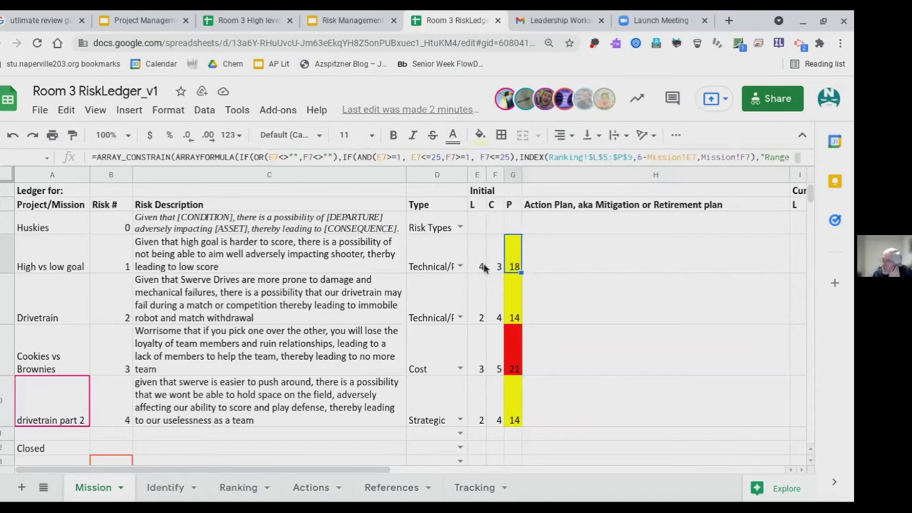
pyautogui.click(644, 318)
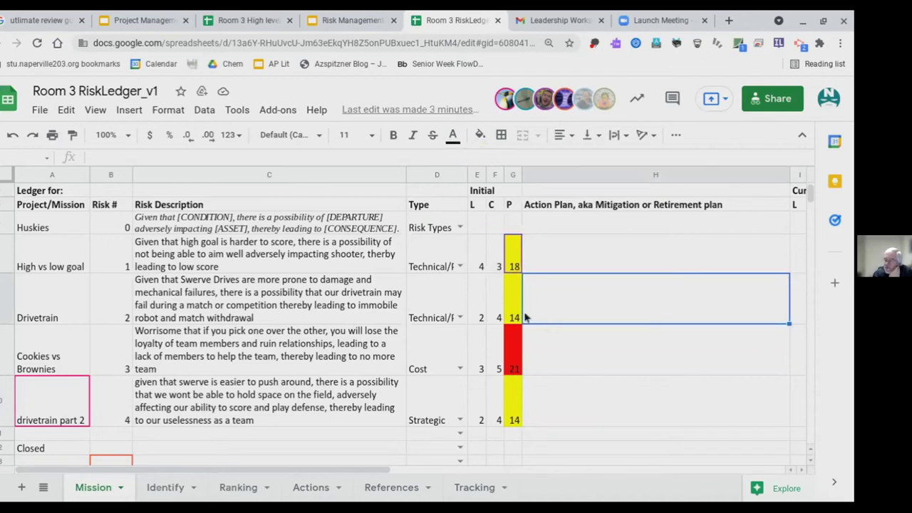
pyautogui.click(519, 412)
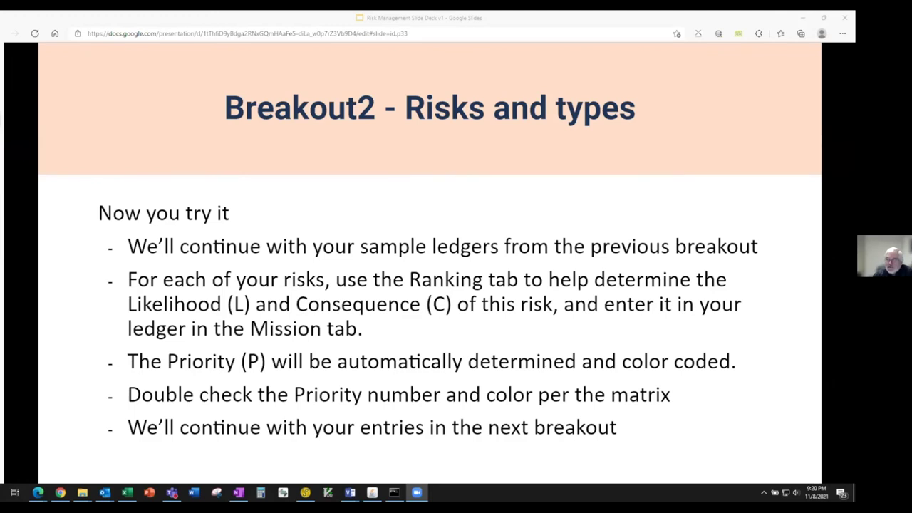
# - Advance the slide deck to the Action slide and switch to the Actions sheet of SampleRiskLedger_v2.xlsx in Excel
pyautogui.click(178, 246)
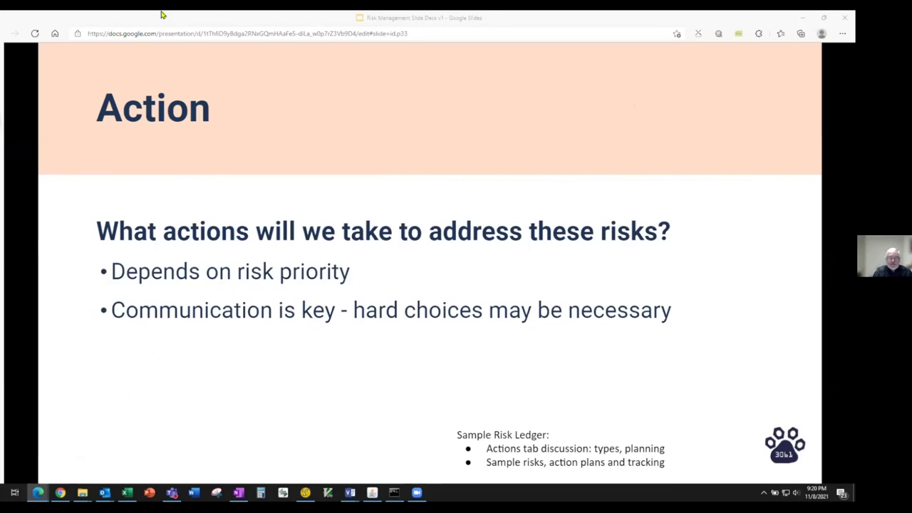
pyautogui.hotkey('alt', 'Tab')
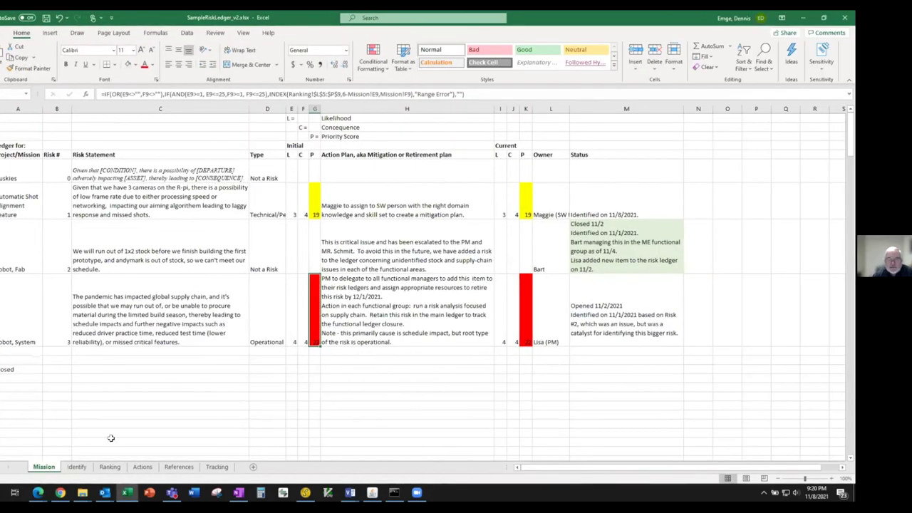
pyautogui.click(130, 470)
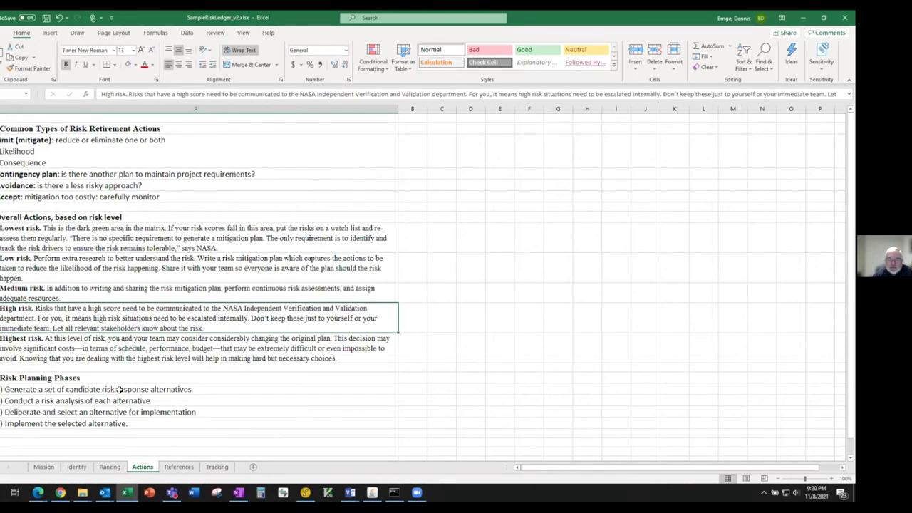
# - Highlight the rows on common risk retirement actions and on the Risk Planning Phases, and switch back to the slide deck
pyautogui.click(0, 151)
pyautogui.moveTo(0, 151); pyautogui.dragTo(1, 197)
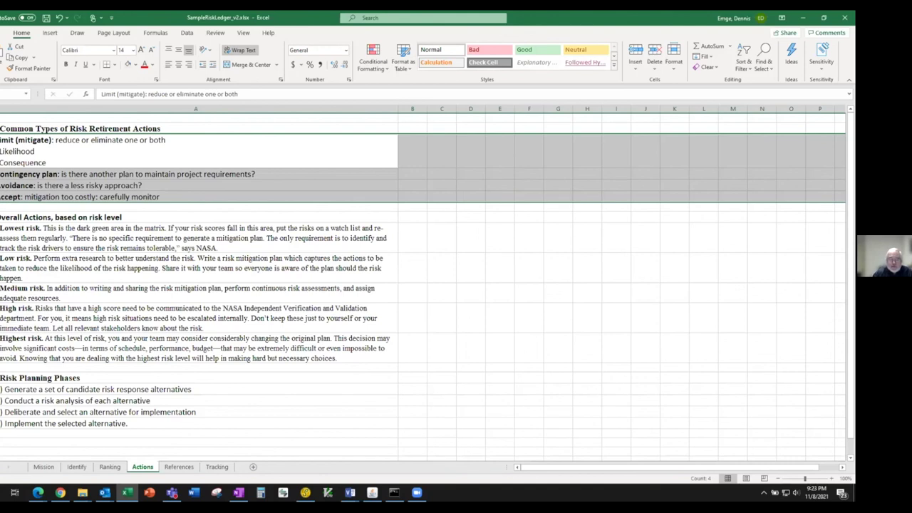
pyautogui.moveTo(24, 377); pyautogui.dragTo(24, 423)
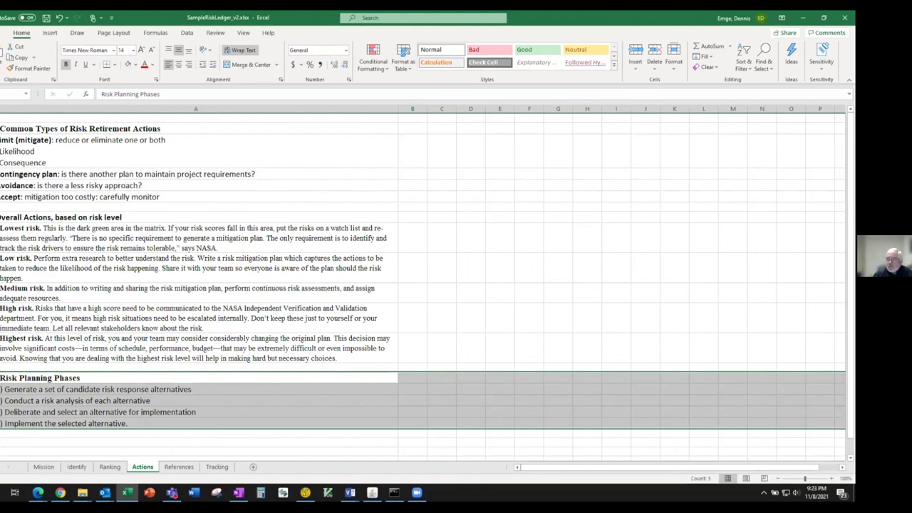
pyautogui.hotkey('alt', 'Tab')
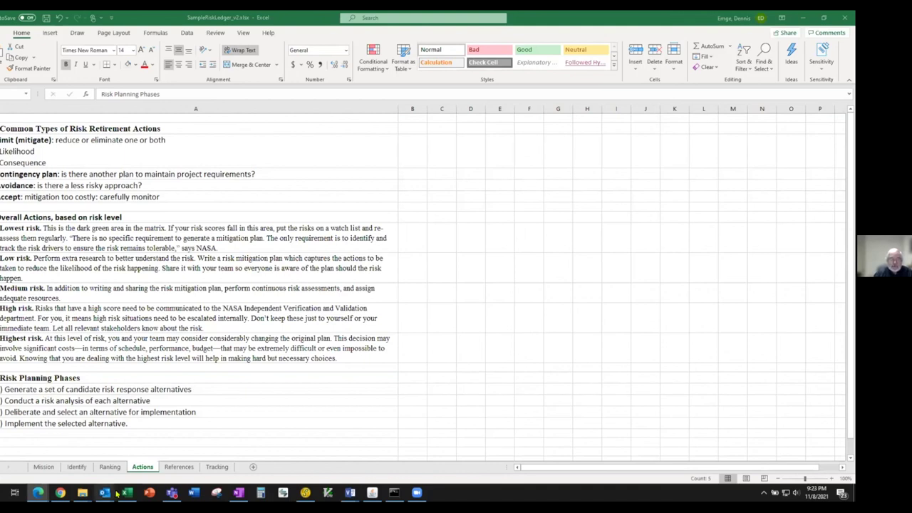
# - Switch from the Risk Planning Phases to the Mission sheet and compare the initial and current likelihood, consequence and priority columns
pyautogui.hotkey('shift', 'space')
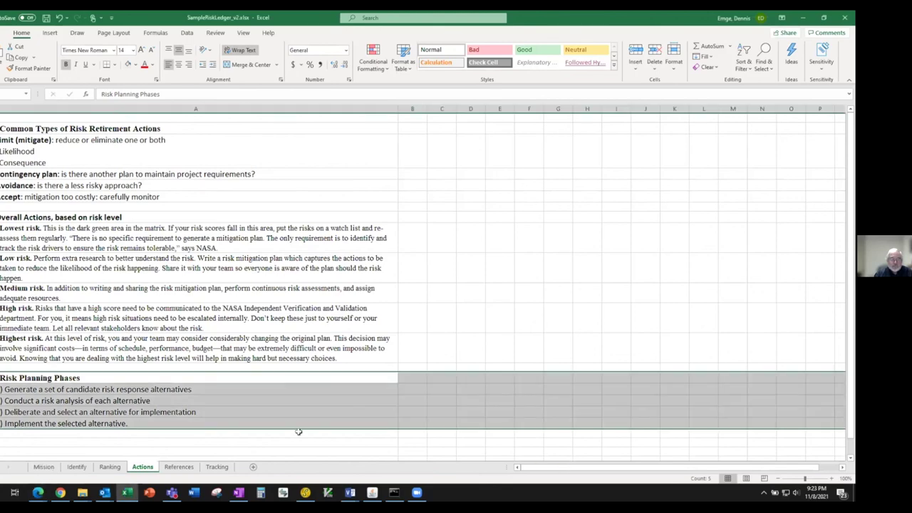
pyautogui.click(45, 467)
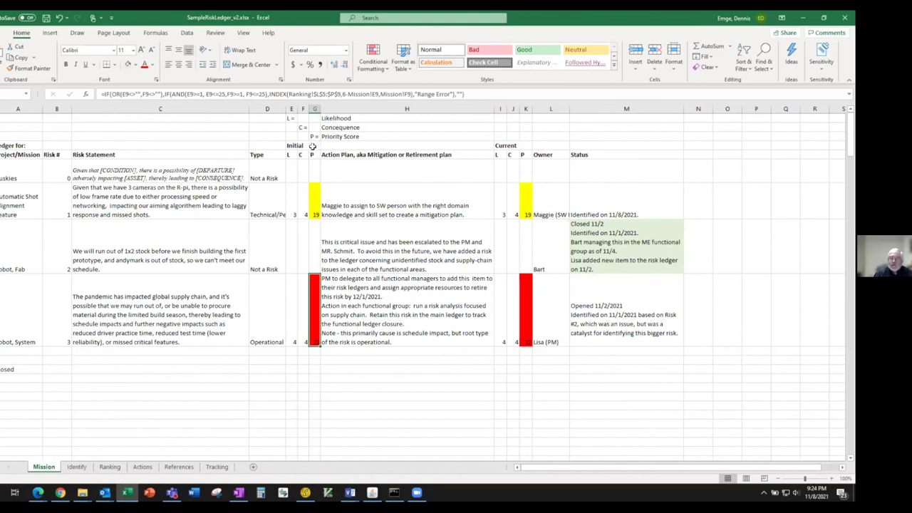
pyautogui.moveTo(289, 108); pyautogui.dragTo(314, 108)
pyautogui.moveTo(500, 109); pyautogui.dragTo(523, 111)
pyautogui.moveTo(291, 109); pyautogui.dragTo(315, 111)
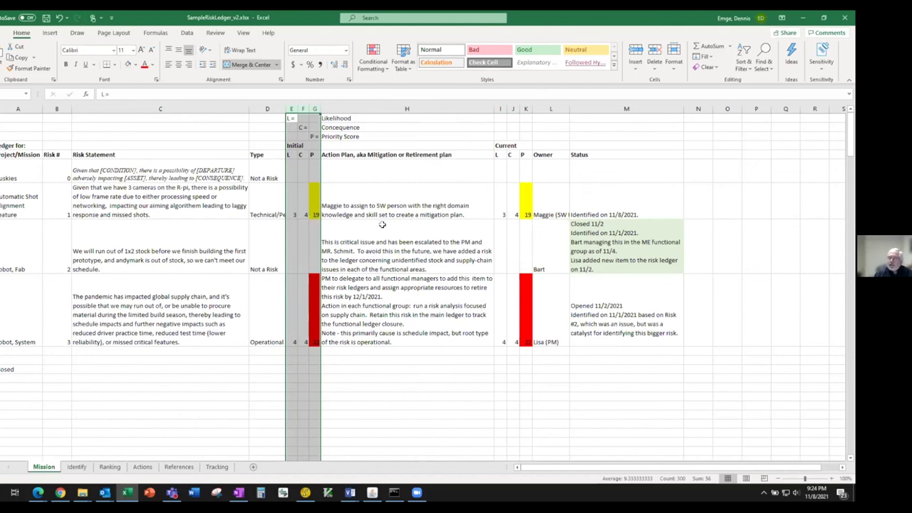
pyautogui.click(498, 201)
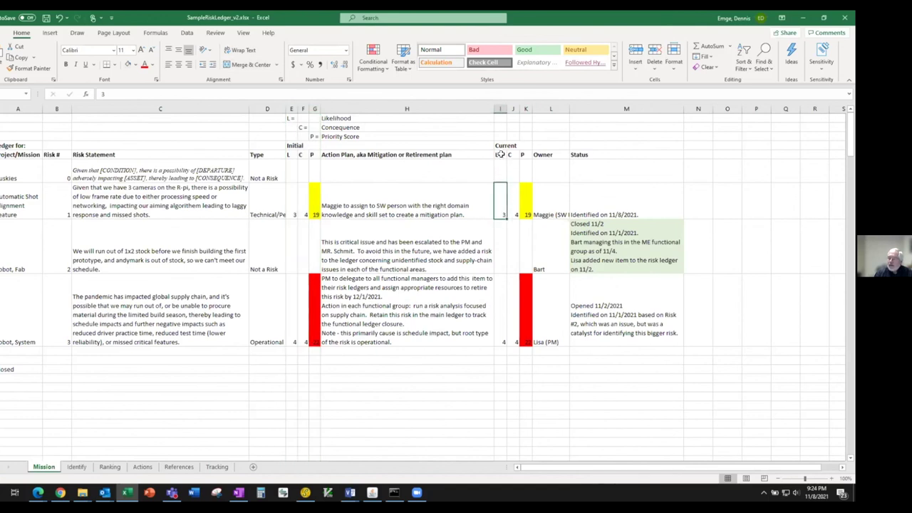
pyautogui.moveTo(504, 107); pyautogui.dragTo(526, 108)
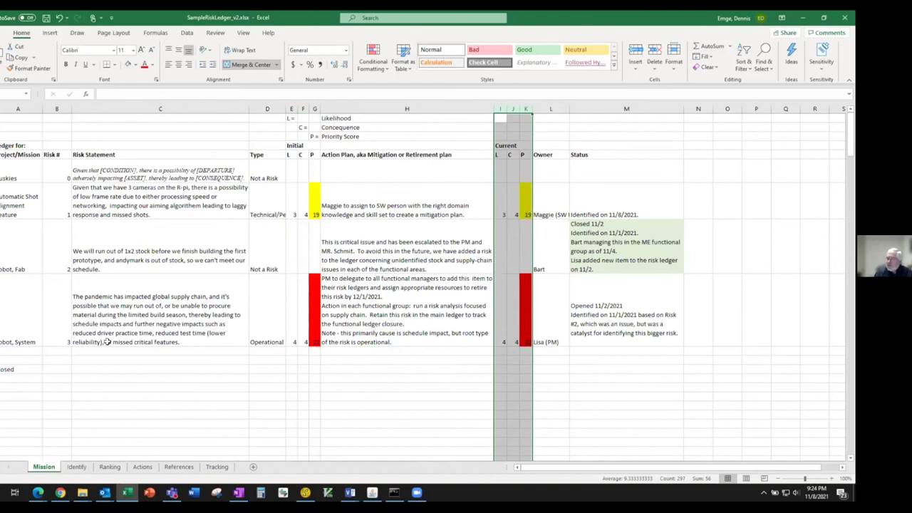
# - Highlight the Closed row and the Action Plan through Status columns, and check the initial priority scores of risks 3 and 1
pyautogui.click(1, 369)
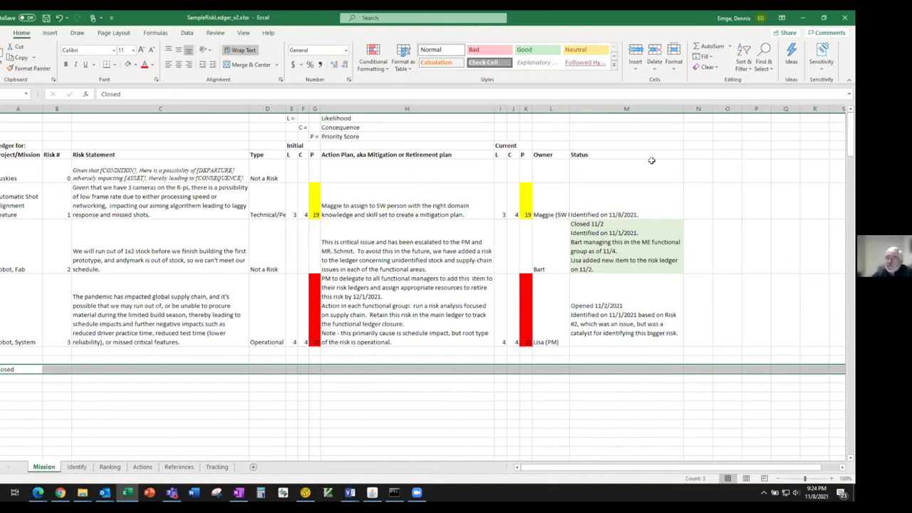
pyautogui.moveTo(370, 110); pyautogui.dragTo(610, 117)
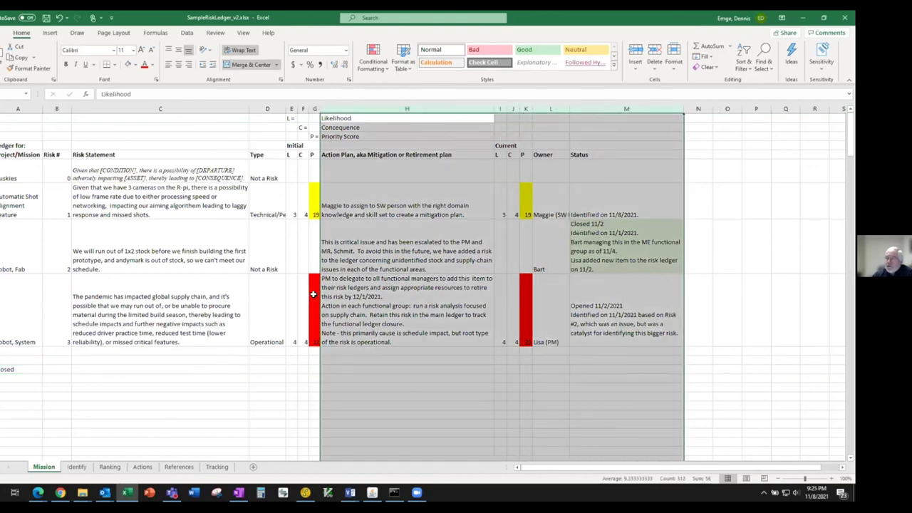
pyautogui.click(313, 293)
pyautogui.click(314, 205)
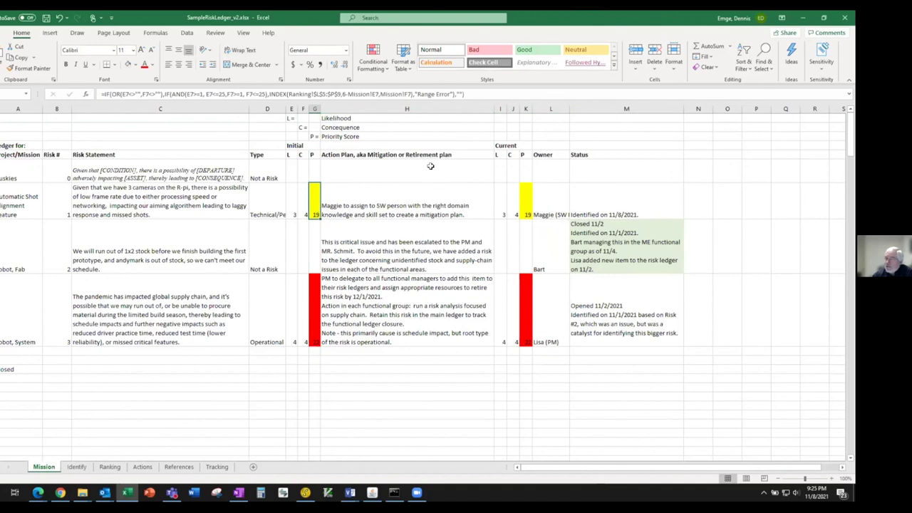
# - Highlight the Action Plan, Owner and Status columns in turn, and examine the 1x2 stock shortage's risk statement and action plan
pyautogui.click(409, 110)
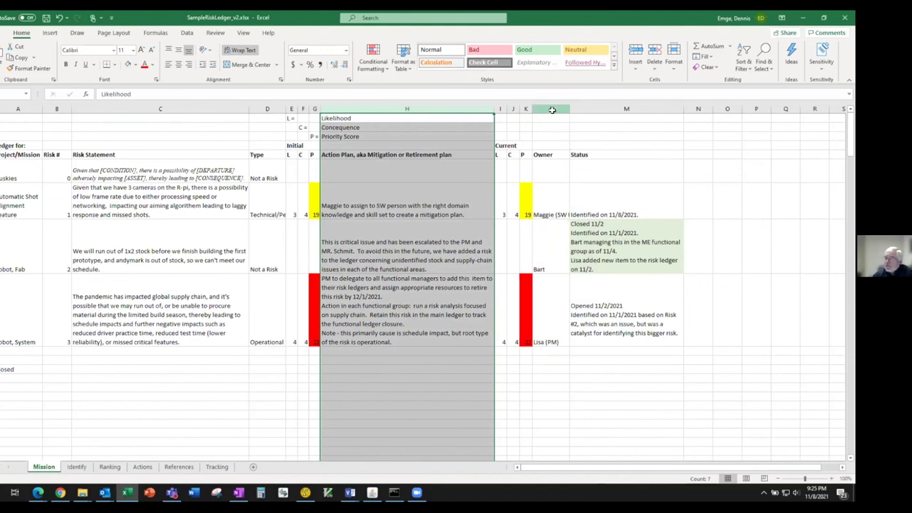
pyautogui.click(551, 110)
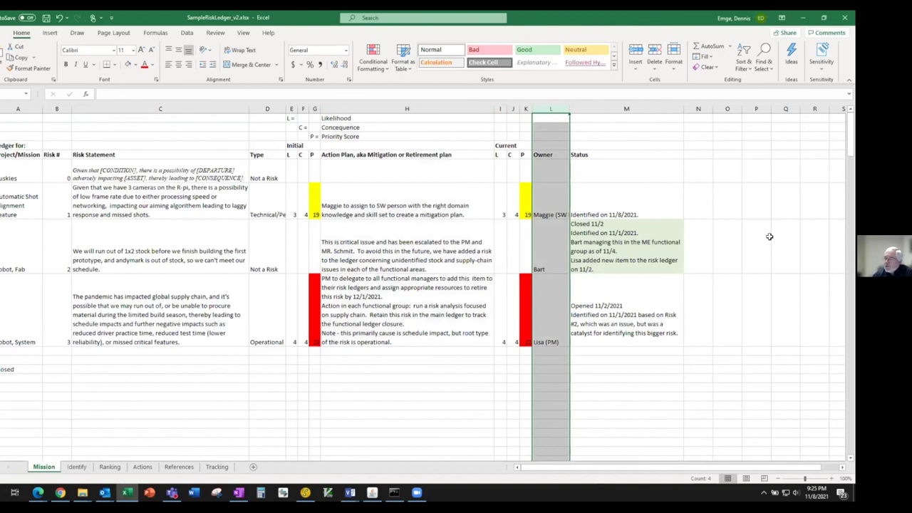
pyautogui.click(628, 110)
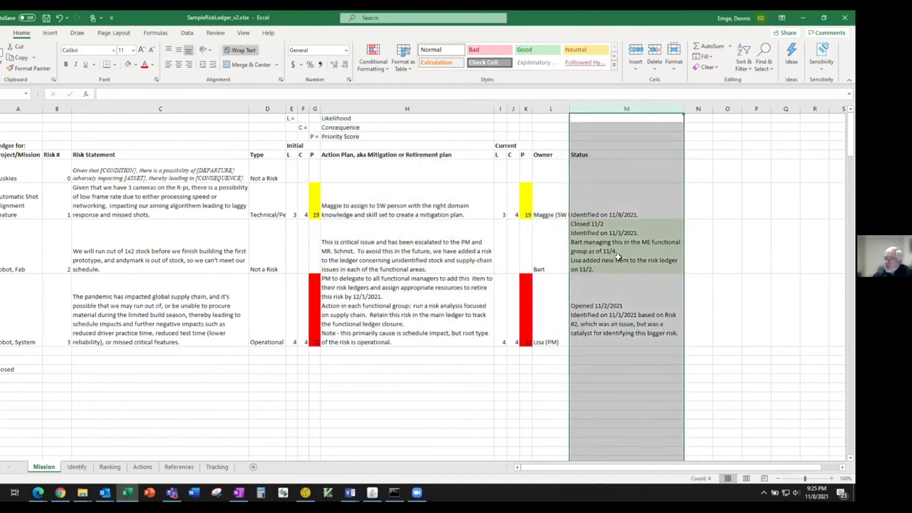
pyautogui.click(150, 251)
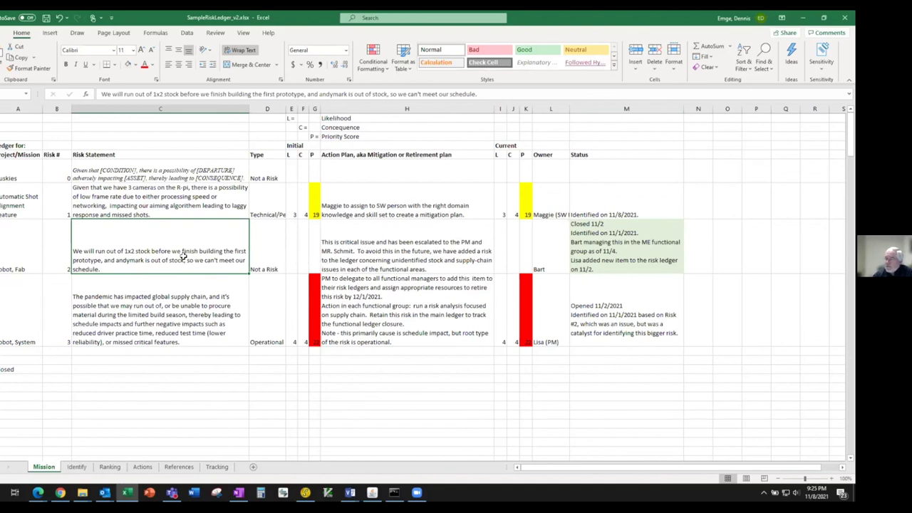
pyautogui.click(356, 263)
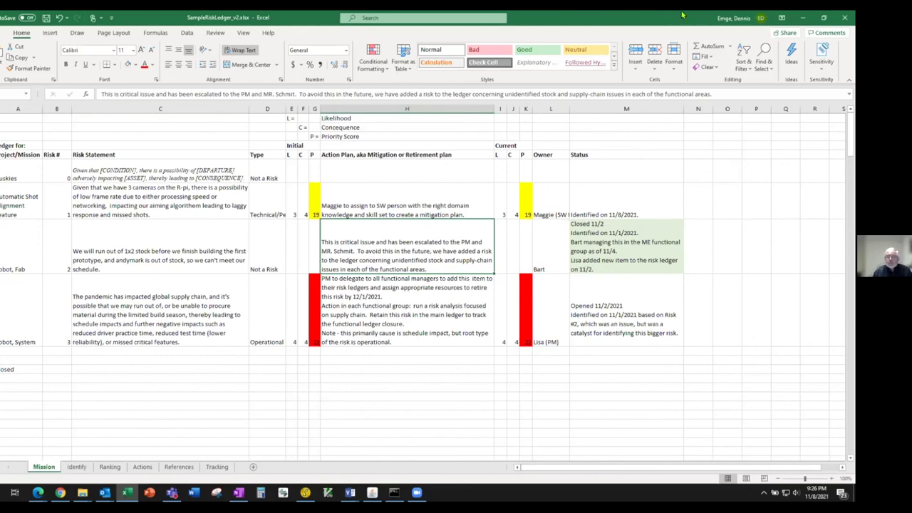
# - Switch back to the Google Slides deck and advance it to the Breakout3 - Actions slide
pyautogui.hotkey('alt', 'Tab')
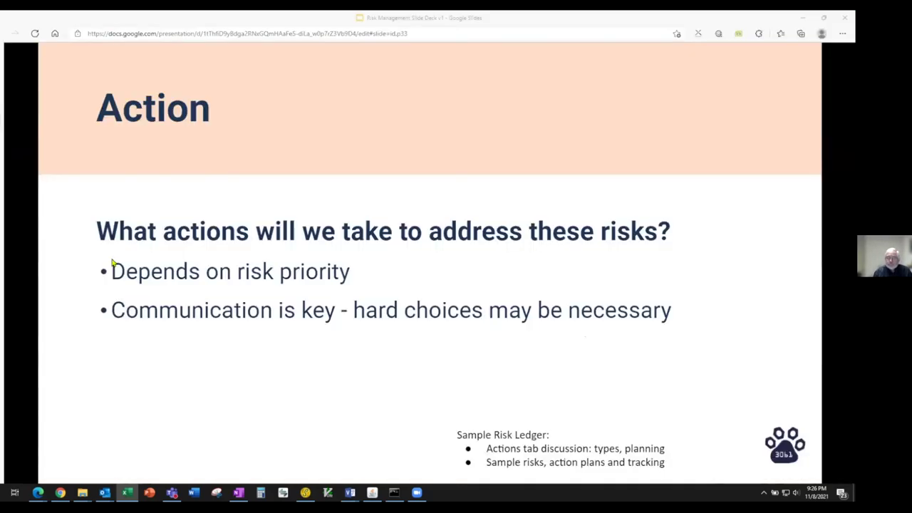
pyautogui.click(171, 356)
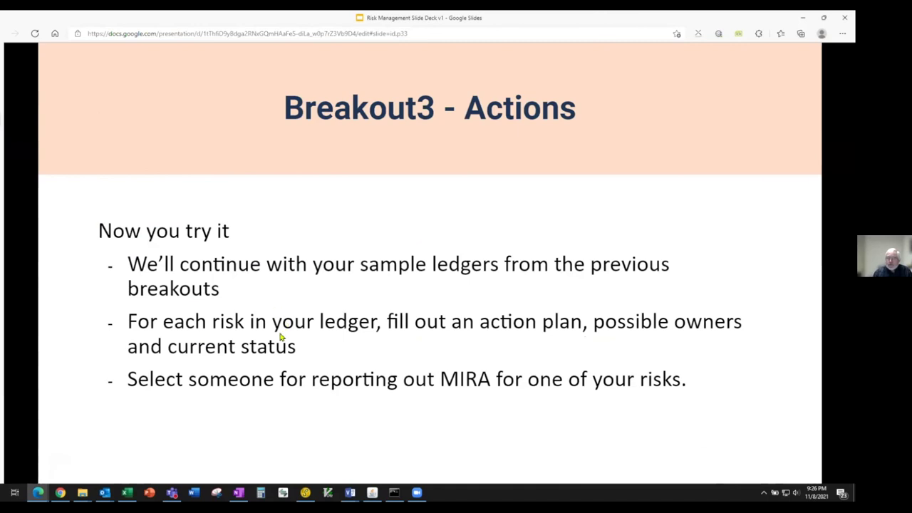